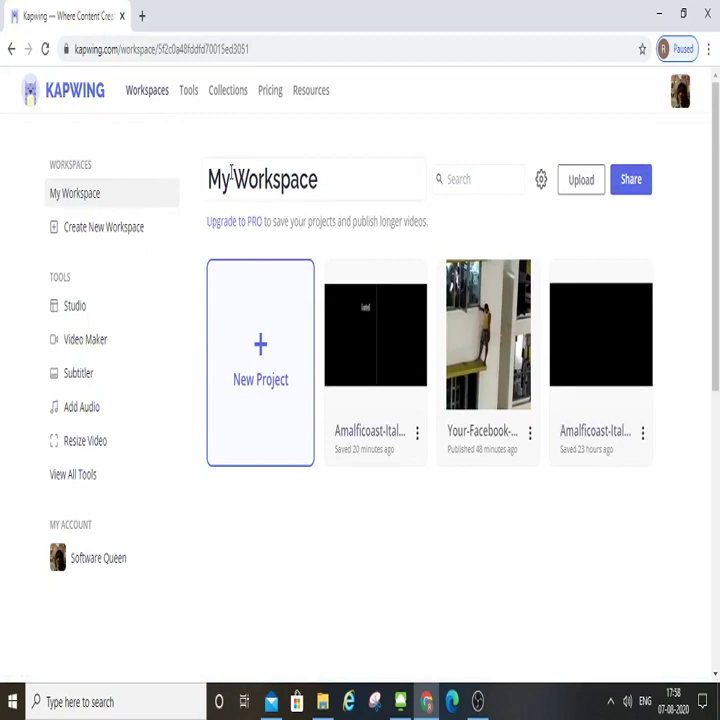
# Start a new Video Maker project and upload the Amalficoast-Italy-Boat+journey video as its first clip
pyautogui.click(80, 342)
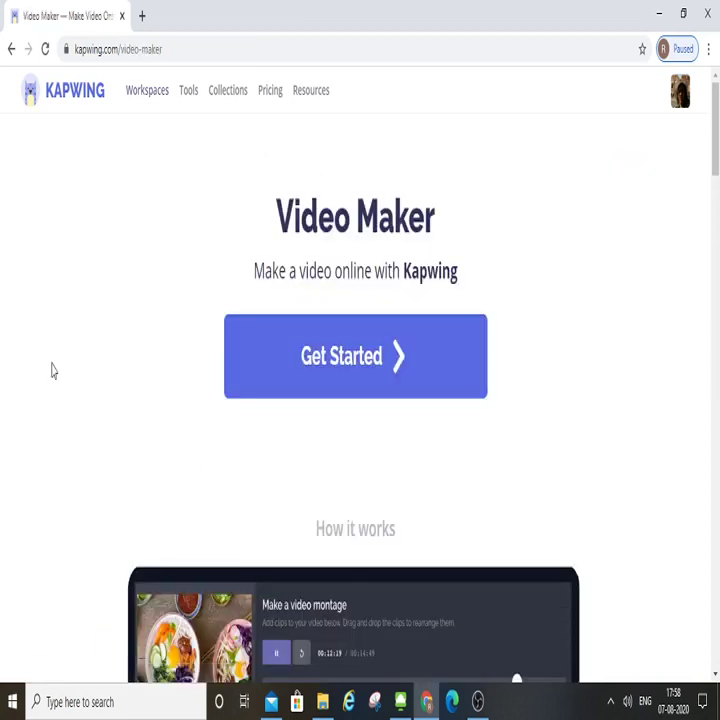
pyautogui.click(320, 345)
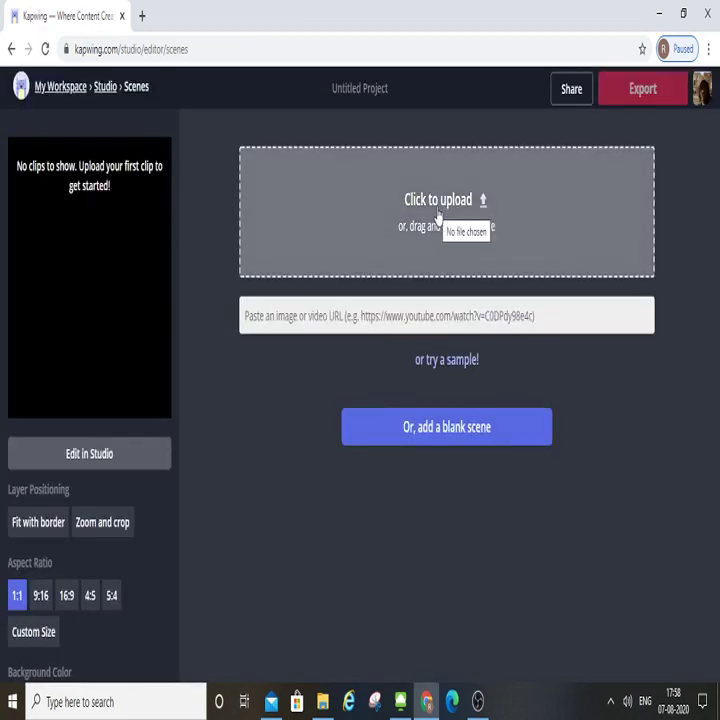
pyautogui.click(386, 229)
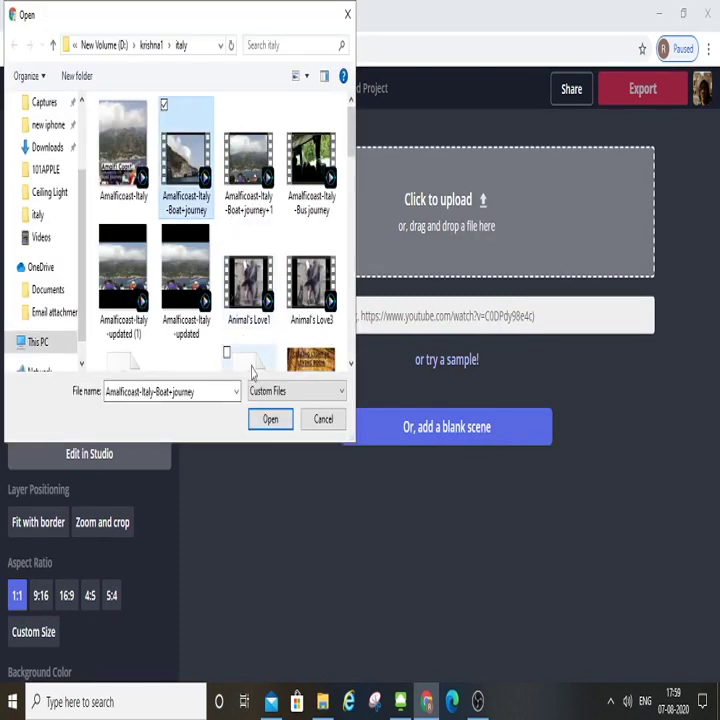
pyautogui.press('Return')
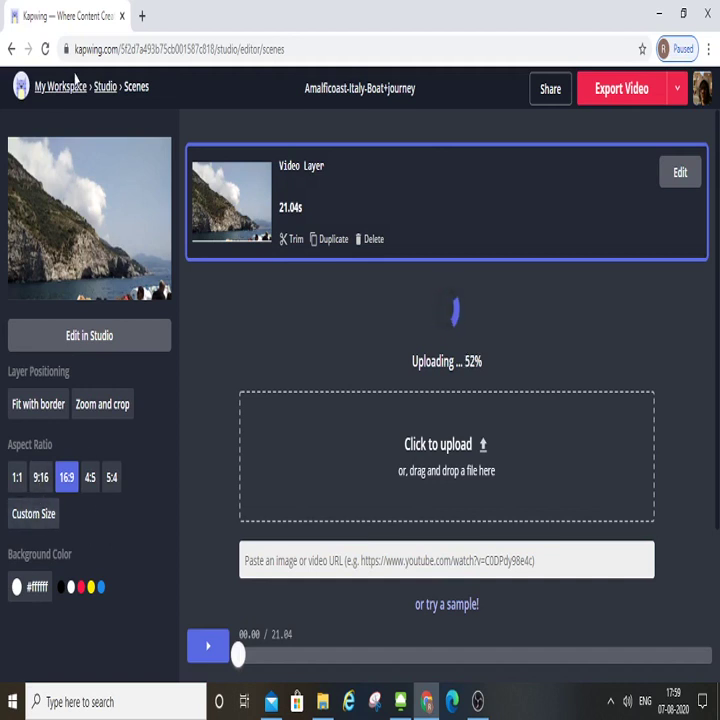
# Set the project's background colour to black (#000000)
pyautogui.click(61, 588)
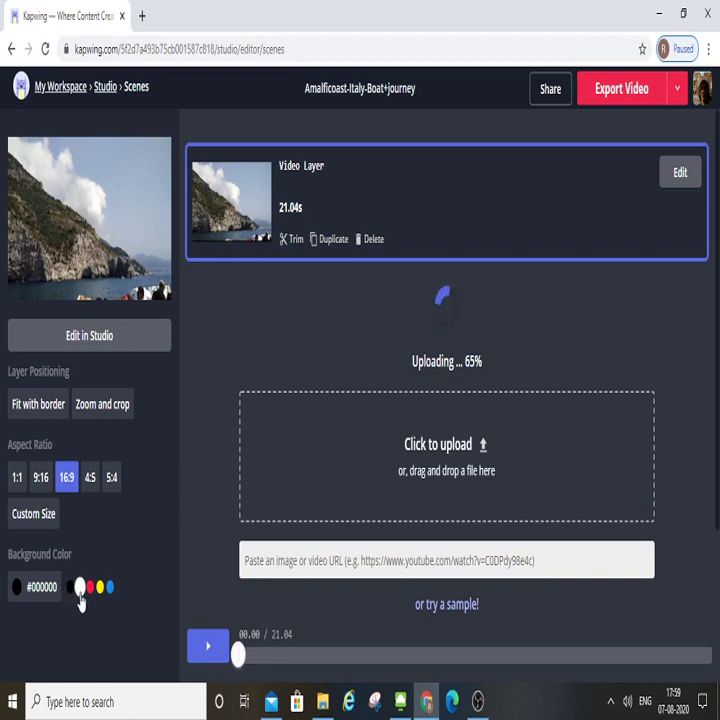
pyautogui.click(80, 587)
pyautogui.click(65, 588)
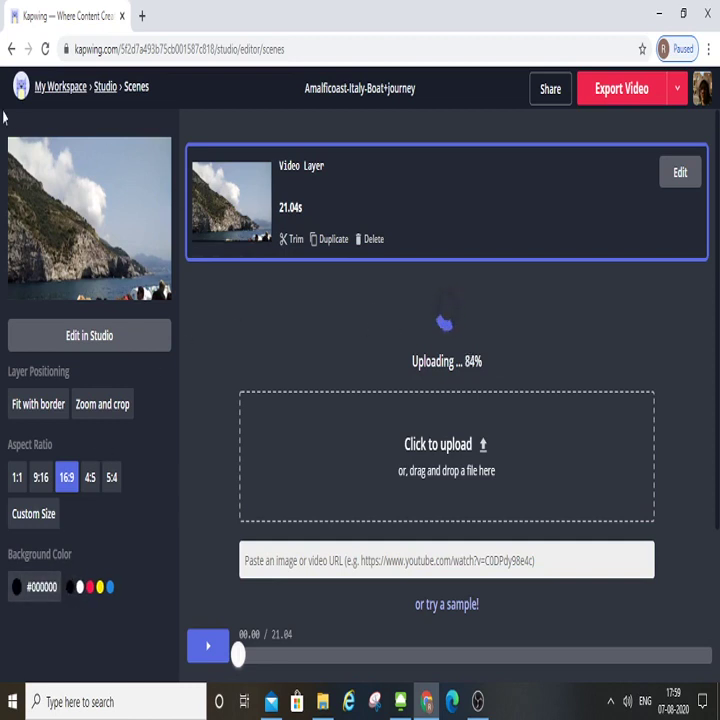
# In the Studio, narrow the boat video to the left half of the canvas and upload the Amalficoast-Italy-Bus journey video
pyautogui.click(105, 88)
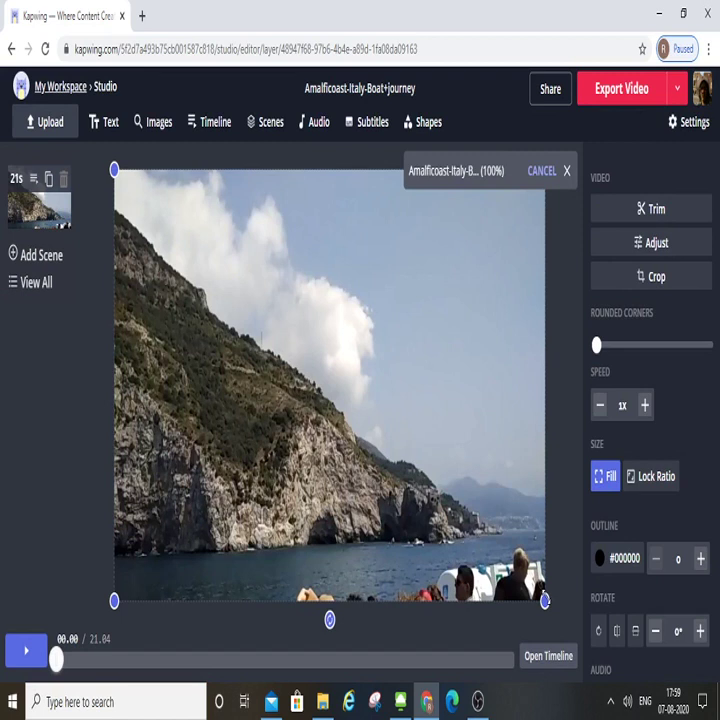
pyautogui.moveTo(545, 601); pyautogui.dragTo(309, 601)
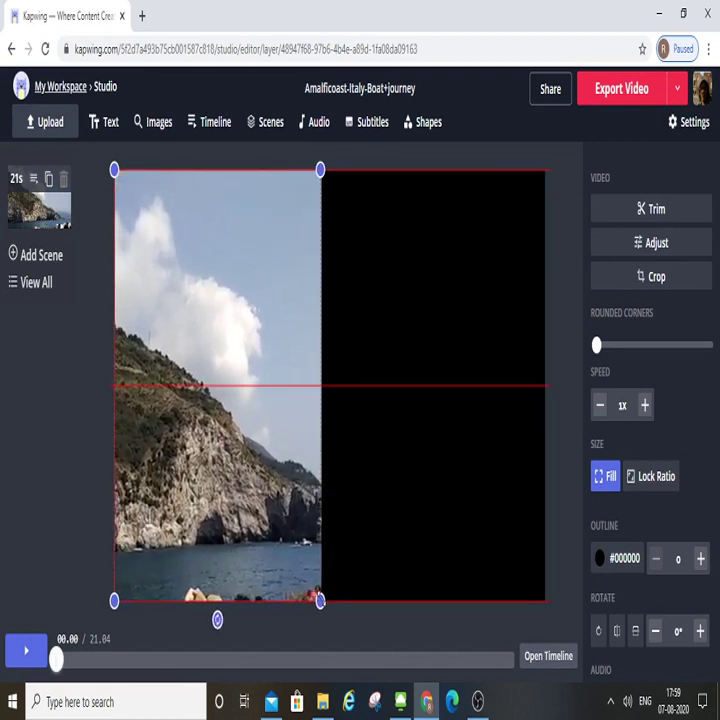
pyautogui.click(44, 121)
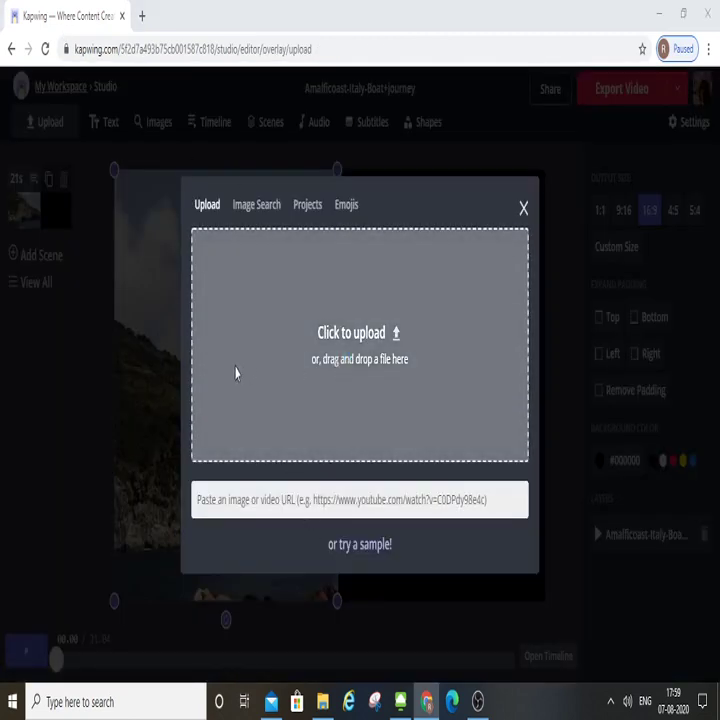
pyautogui.click(236, 373)
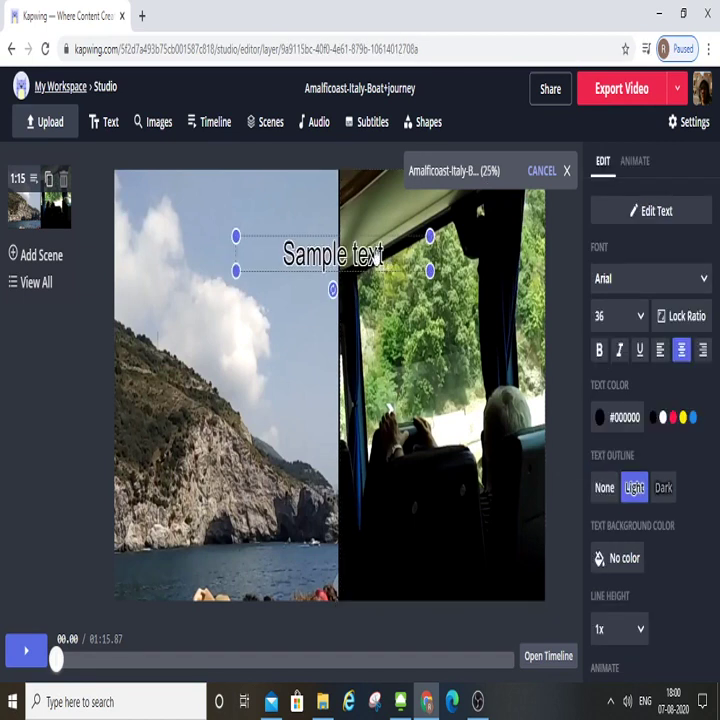
# Move the sample text box left over the boat video and replace its text with "Trip"
pyautogui.moveTo(379, 256); pyautogui.dragTo(328, 254)
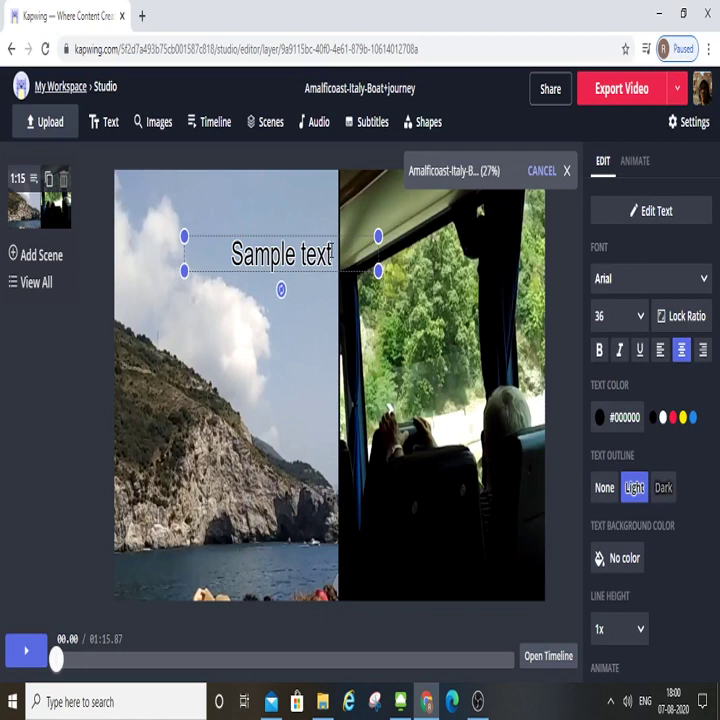
pyautogui.press('BackSpace')
pyautogui.press('BackSpace')
pyautogui.press('BackSpace')
pyautogui.press('BackSpace')
pyautogui.press('BackSpace')
pyautogui.press('BackSpace')
pyautogui.press('BackSpace')
pyautogui.press('BackSpace')
pyautogui.press('BackSpace')
pyautogui.press('BackSpace')
pyautogui.press('BackSpace')
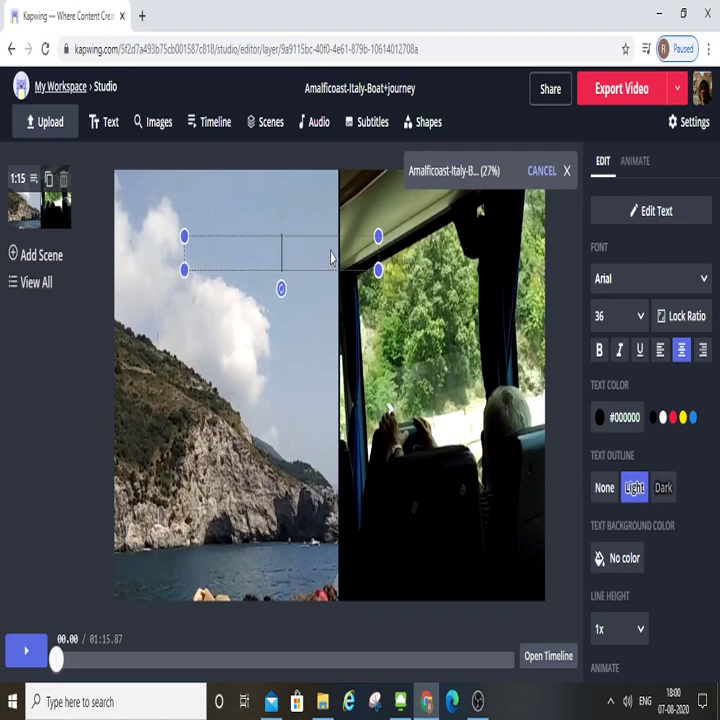
pyautogui.write('Trip')
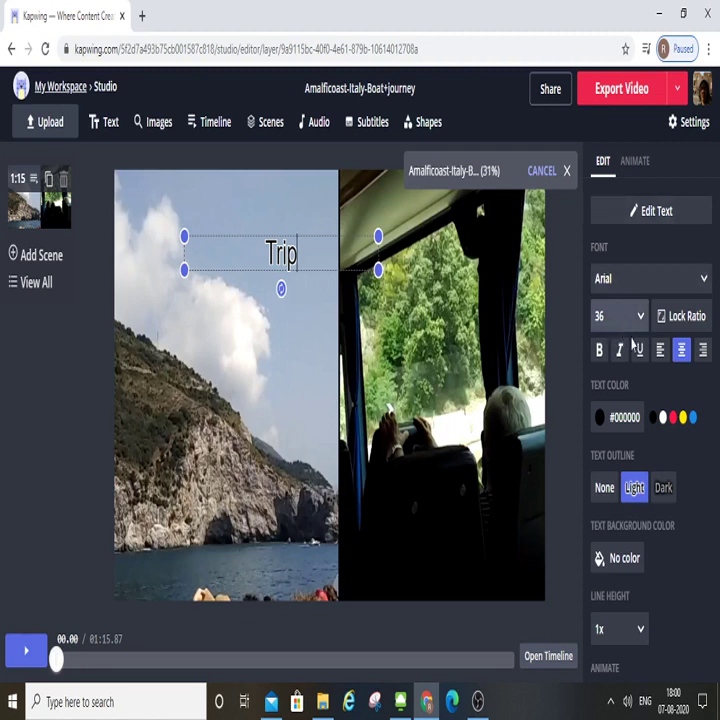
# Try white and black as the Trip text's colour, and apply the Wipe animation to it
pyautogui.click(662, 418)
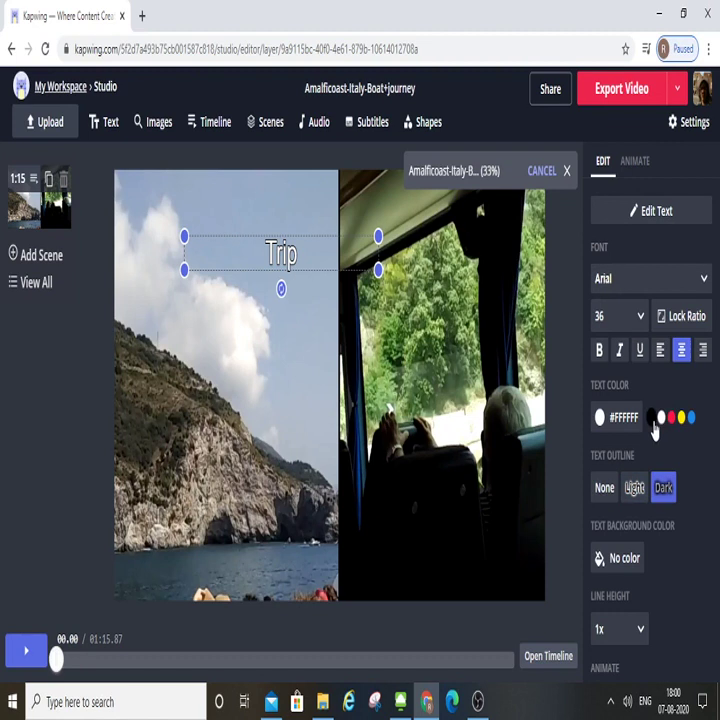
pyautogui.click(654, 418)
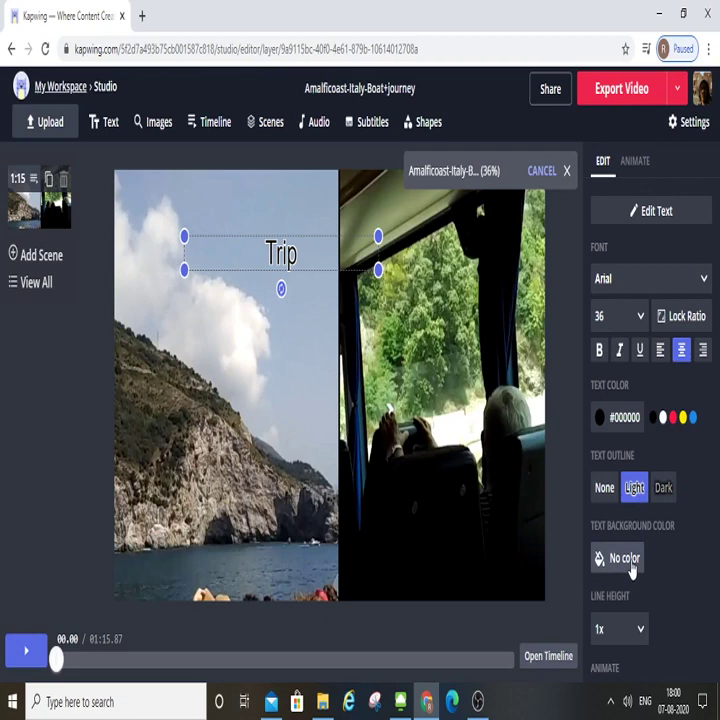
pyautogui.click(634, 161)
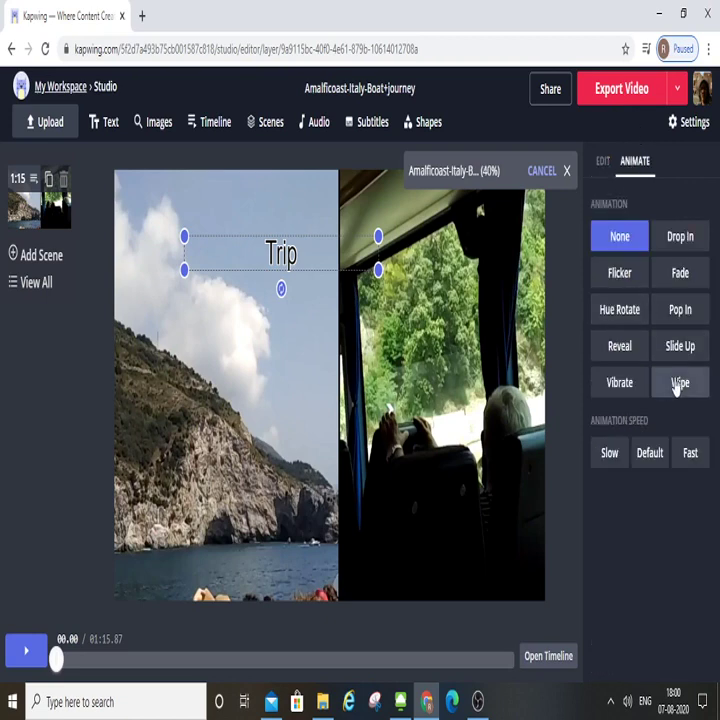
pyautogui.click(676, 386)
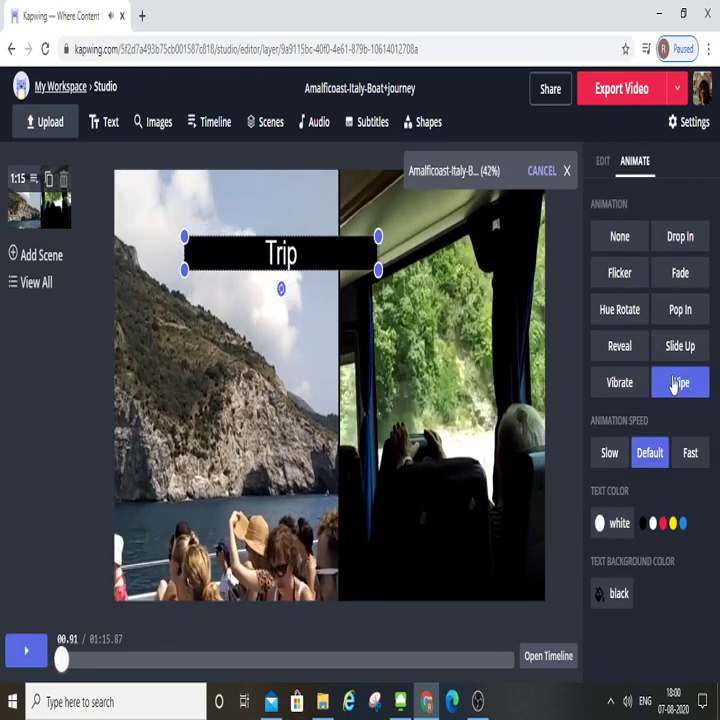
# Review the Trip text's edit settings and examine the timing of all layers in the timeline
pyautogui.click(603, 163)
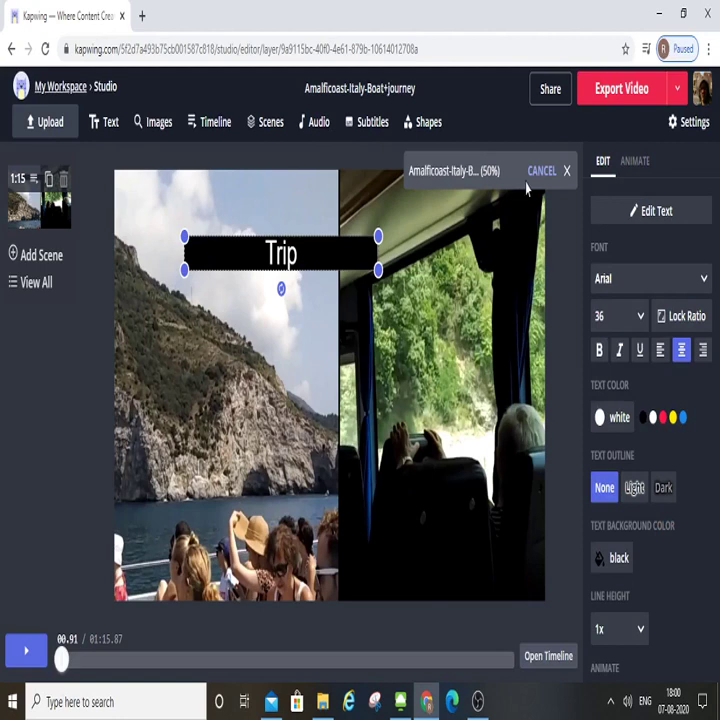
pyautogui.click(213, 128)
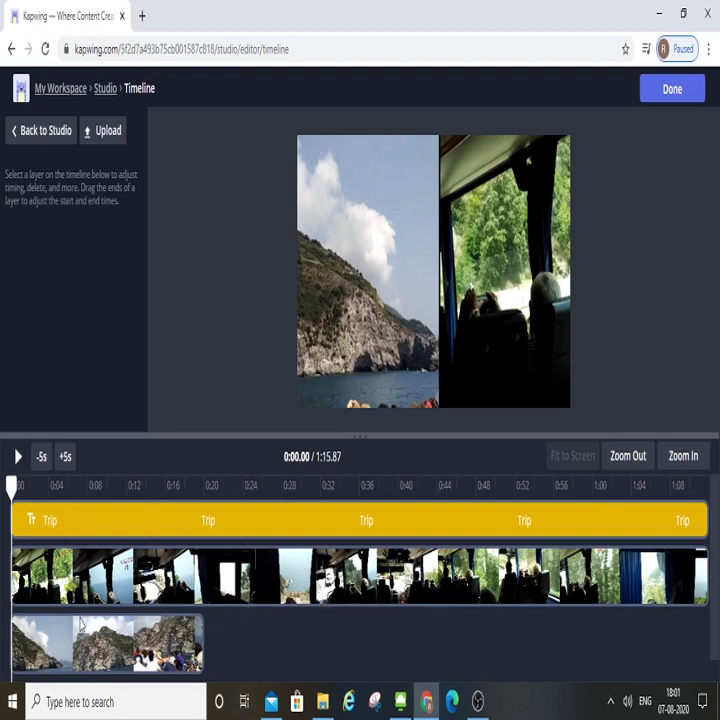
pyautogui.click(655, 89)
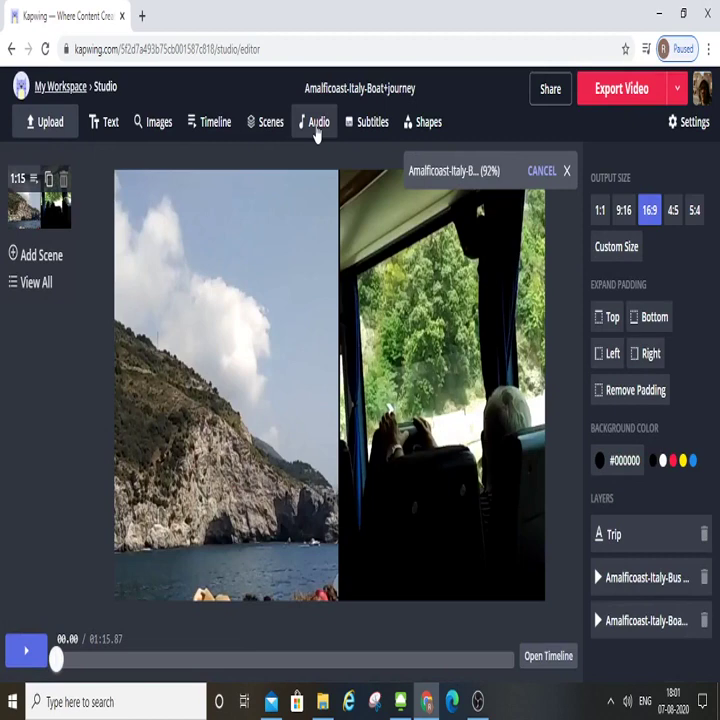
# Add the Nisarisa bgm audio file to the video as background music
pyautogui.click(318, 130)
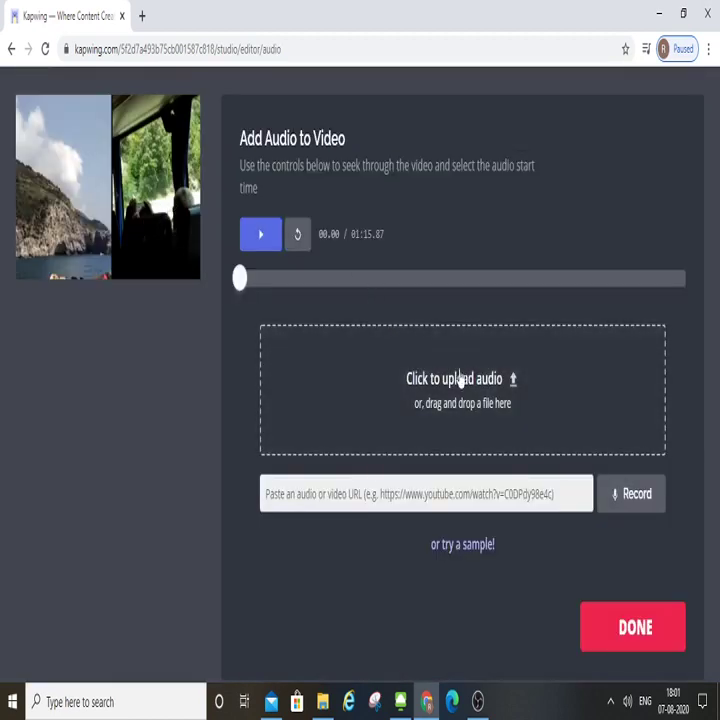
pyautogui.click(337, 381)
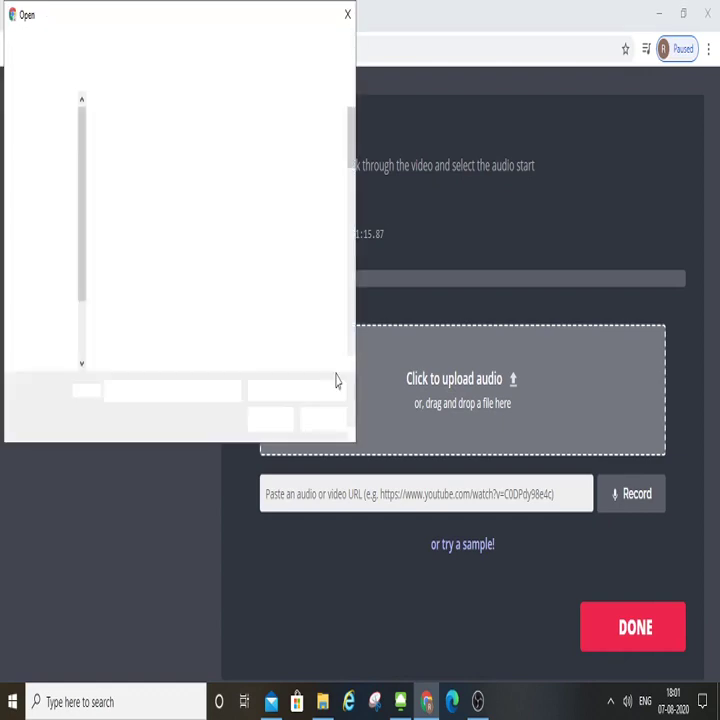
pyautogui.scroll(-3, 275, 244)
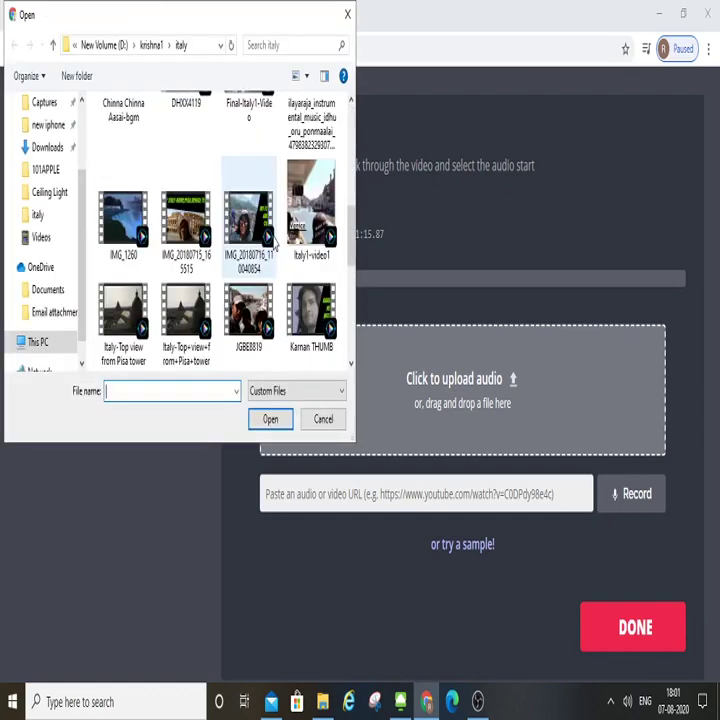
pyautogui.scroll(-4, 275, 244)
pyautogui.scroll(2, 273, 230)
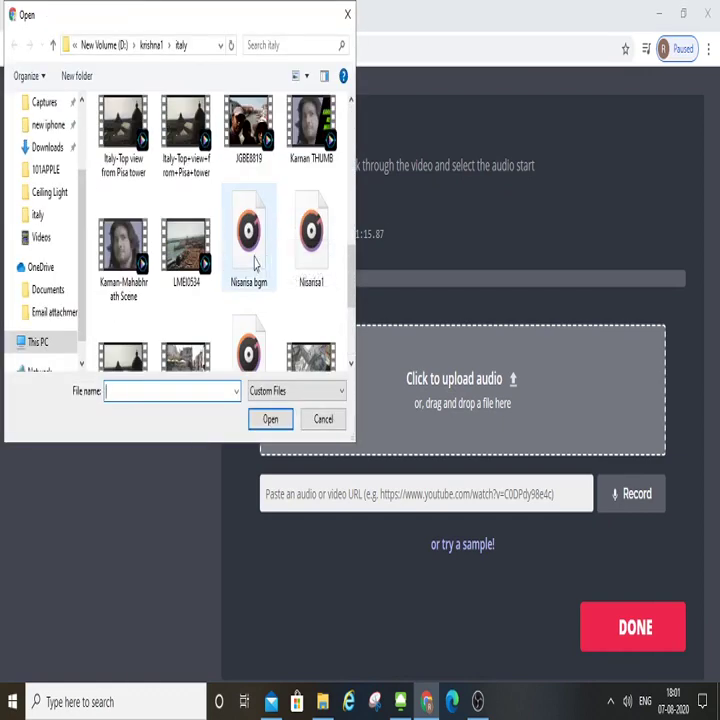
pyautogui.click(255, 263)
pyautogui.click(270, 419)
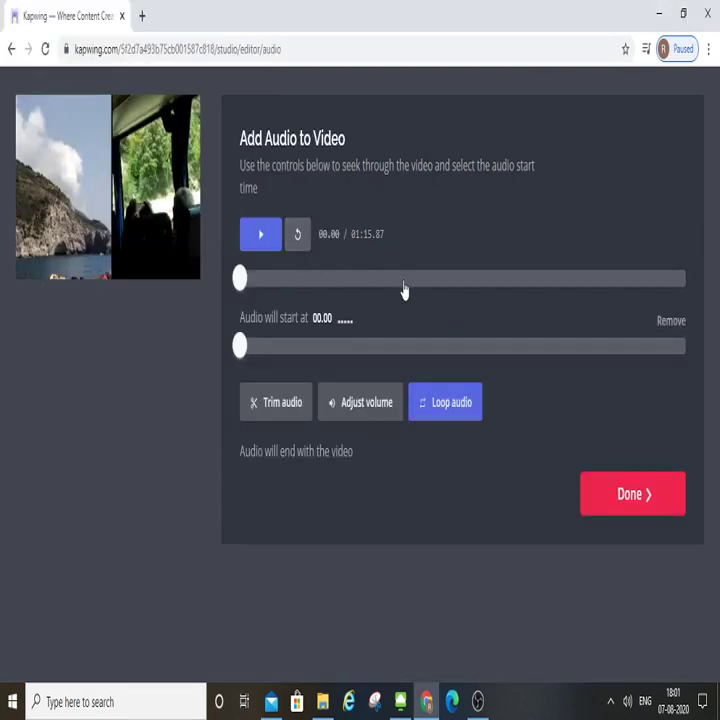
# Set the video track's volume to 0% in the volume adjustment for the added audio
pyautogui.click(440, 408)
pyautogui.click(362, 414)
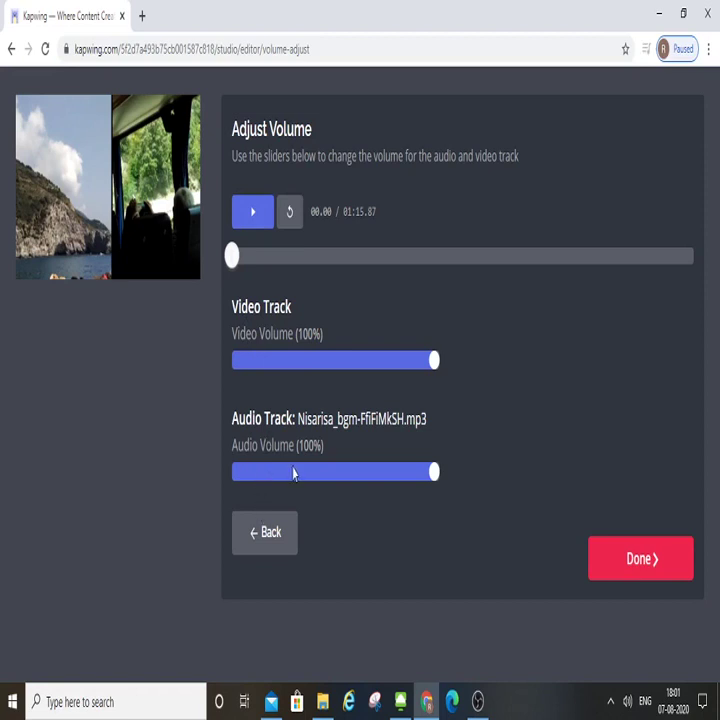
pyautogui.moveTo(436, 365); pyautogui.dragTo(219, 366)
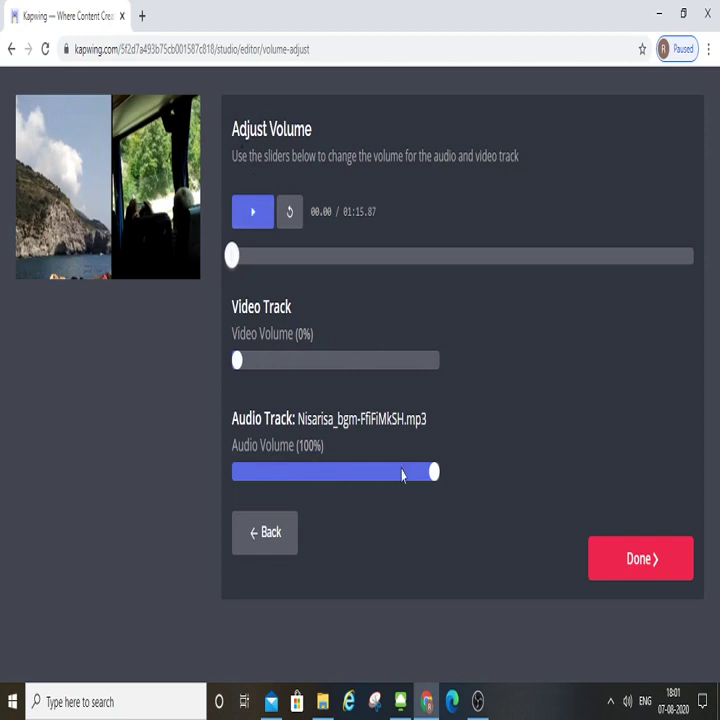
pyautogui.click(647, 563)
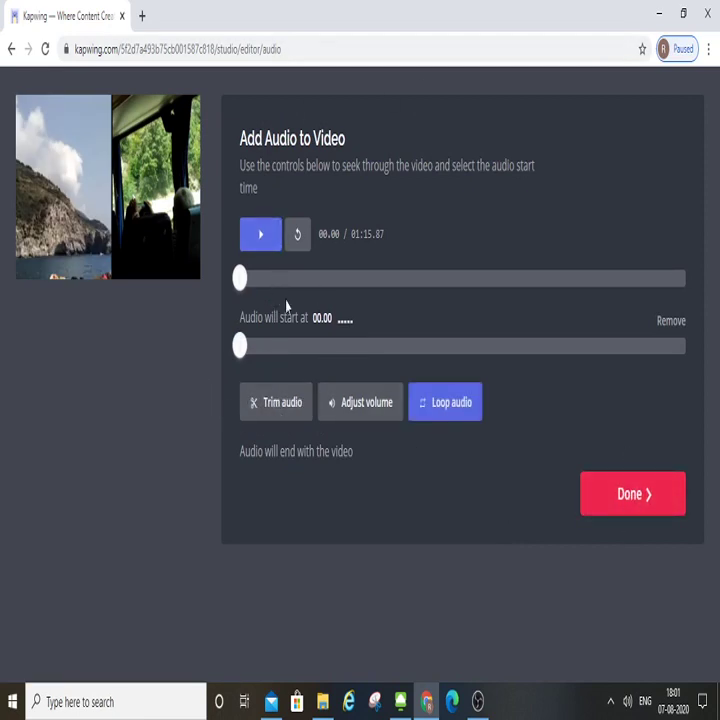
# Open the background music for trimming and accept the full range from 00.00 to 31.48
pyautogui.click(278, 410)
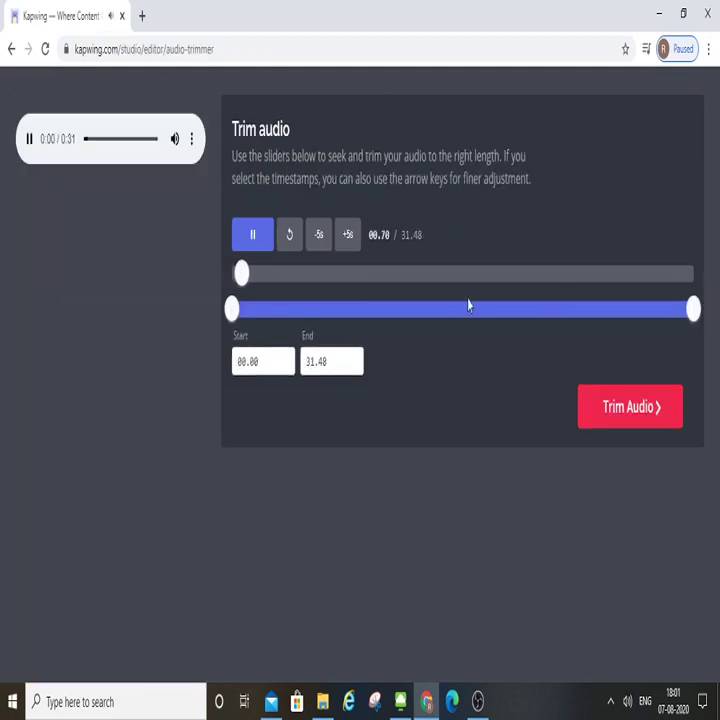
pyautogui.moveTo(265, 272); pyautogui.dragTo(233, 274)
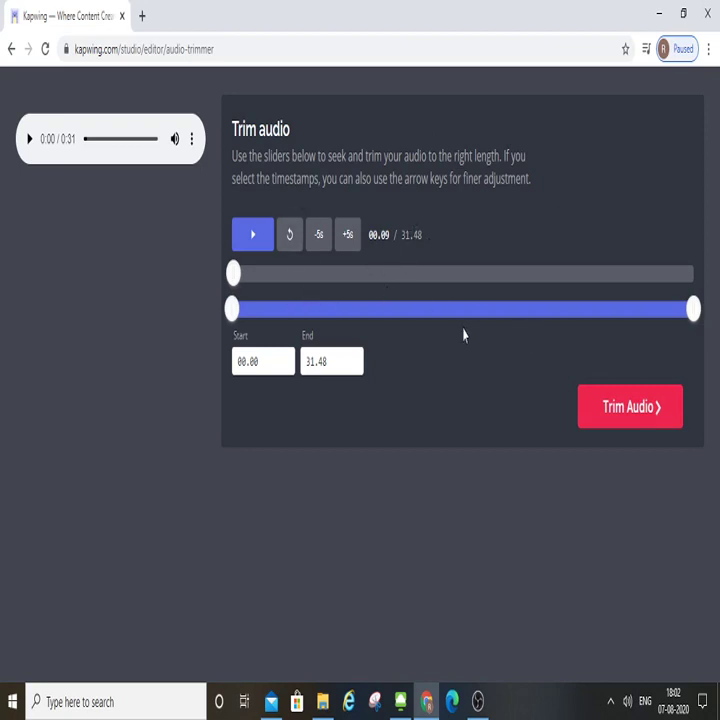
pyautogui.click(636, 408)
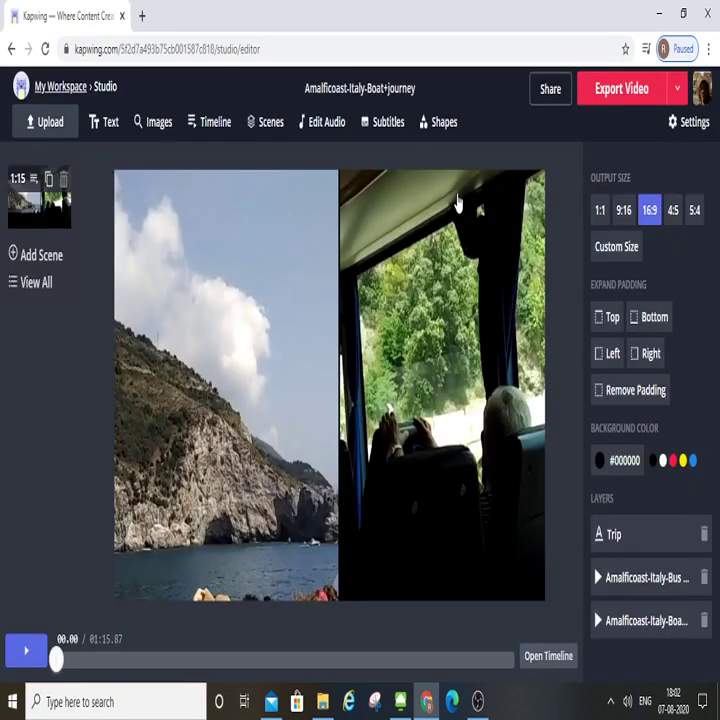
# Preview the project, then accept the boat video's trim range from 00:00.00 to 00:21.04
pyautogui.click(22, 655)
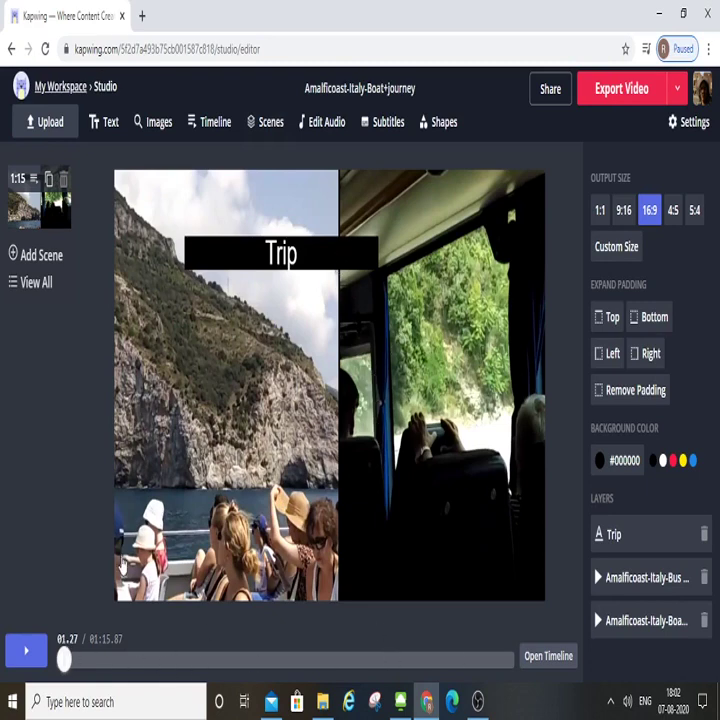
pyautogui.click(243, 351)
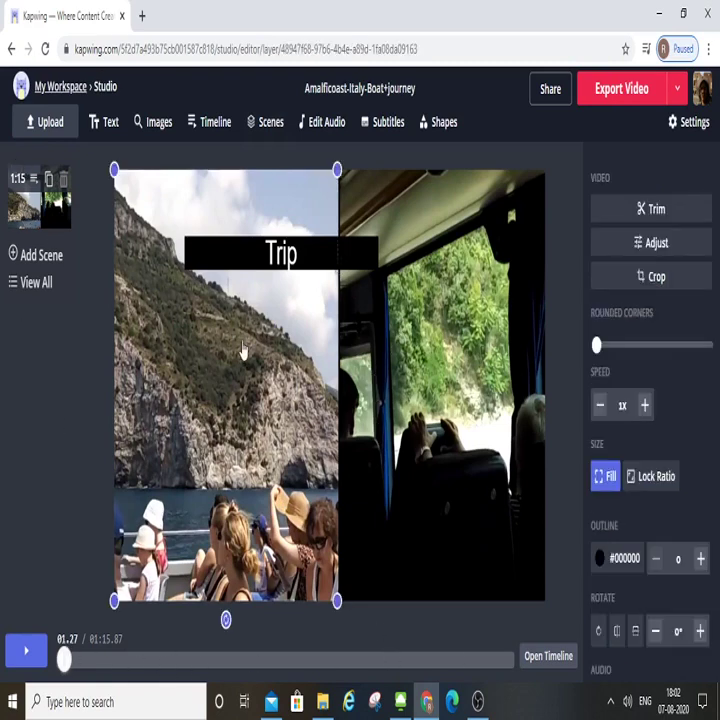
pyautogui.click(658, 213)
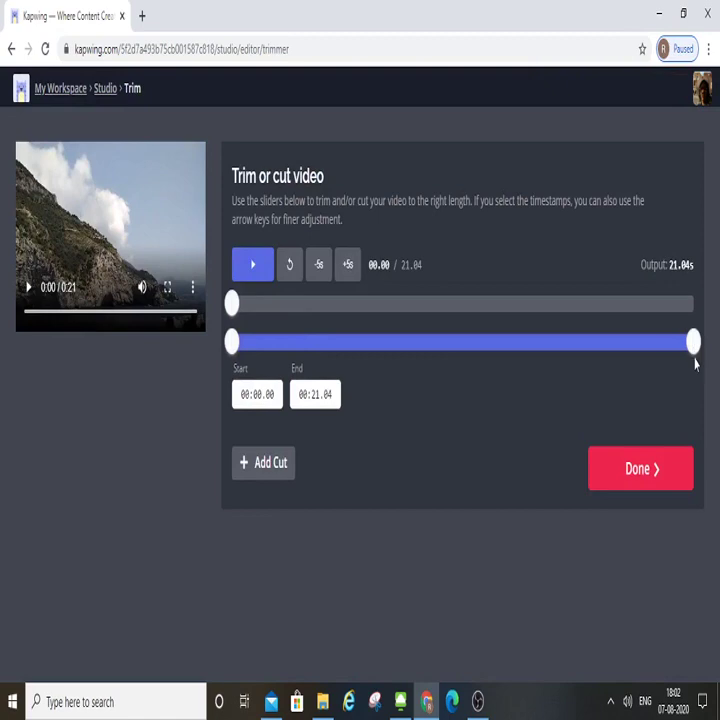
pyautogui.click(634, 480)
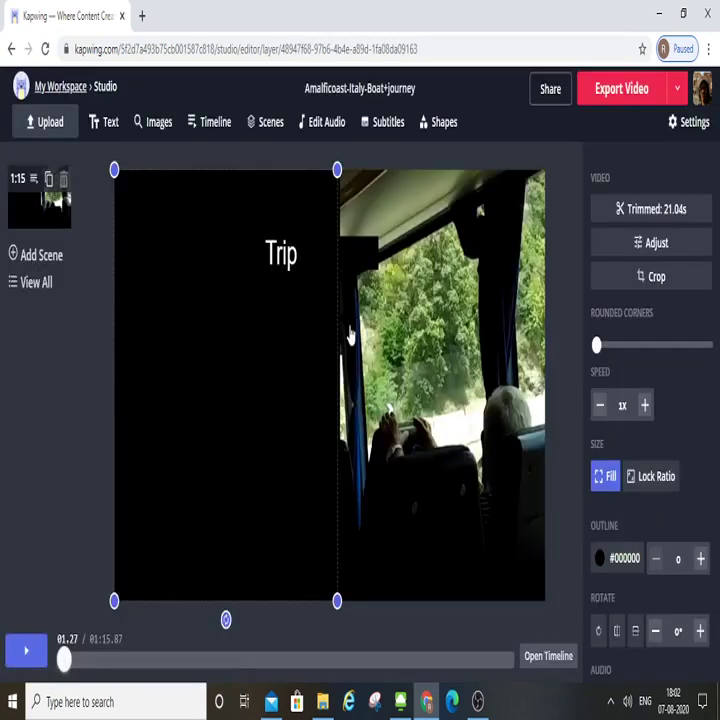
# Trim the bus video to 00:00.00–00:21.82 and return the playhead to the start
pyautogui.click(676, 209)
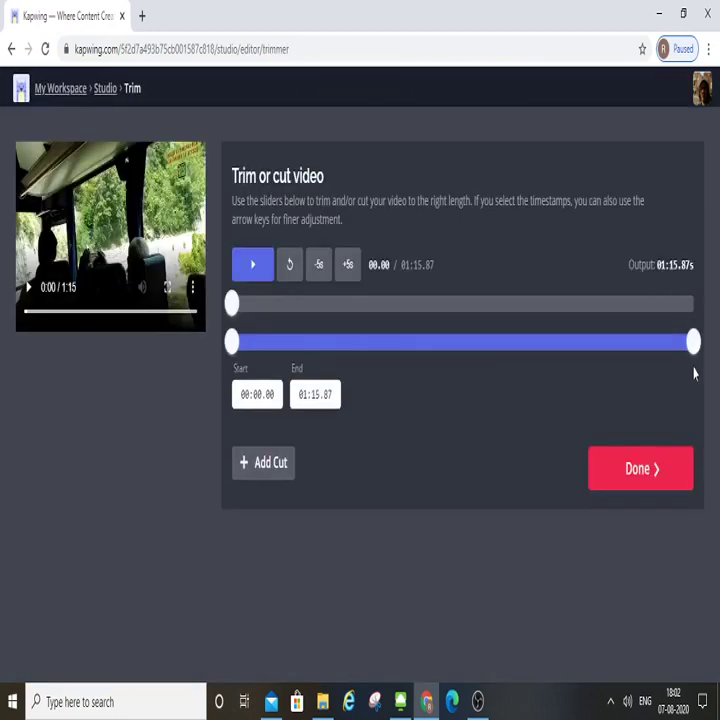
pyautogui.moveTo(694, 346); pyautogui.dragTo(367, 352)
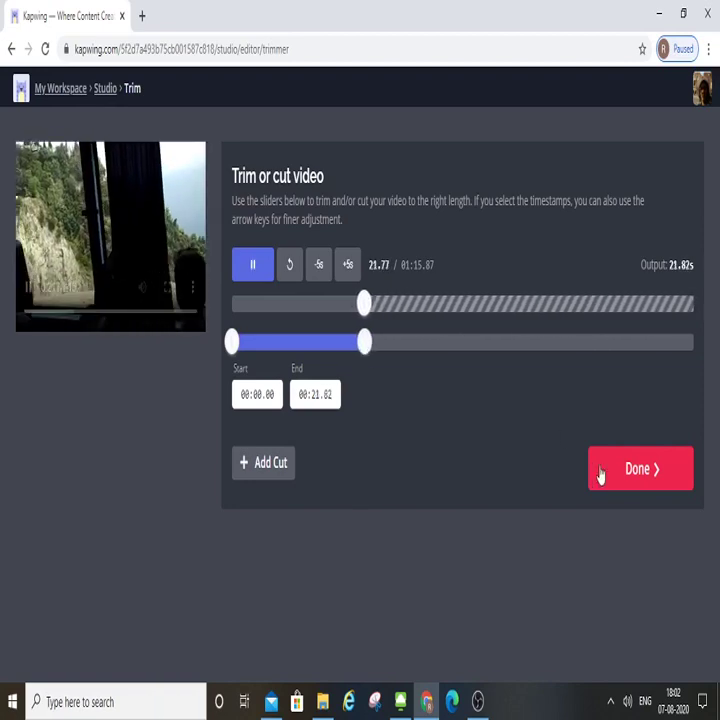
pyautogui.click(672, 458)
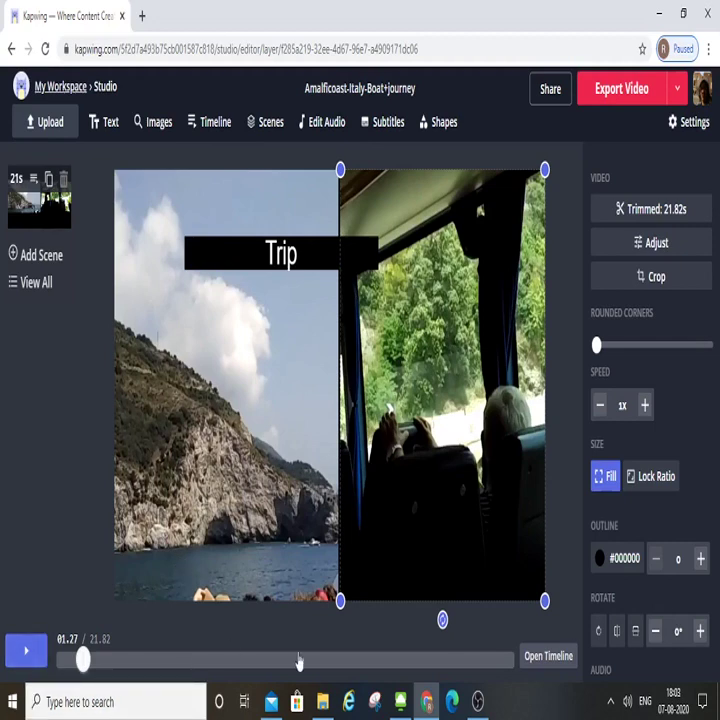
pyautogui.moveTo(83, 658); pyautogui.dragTo(36, 680)
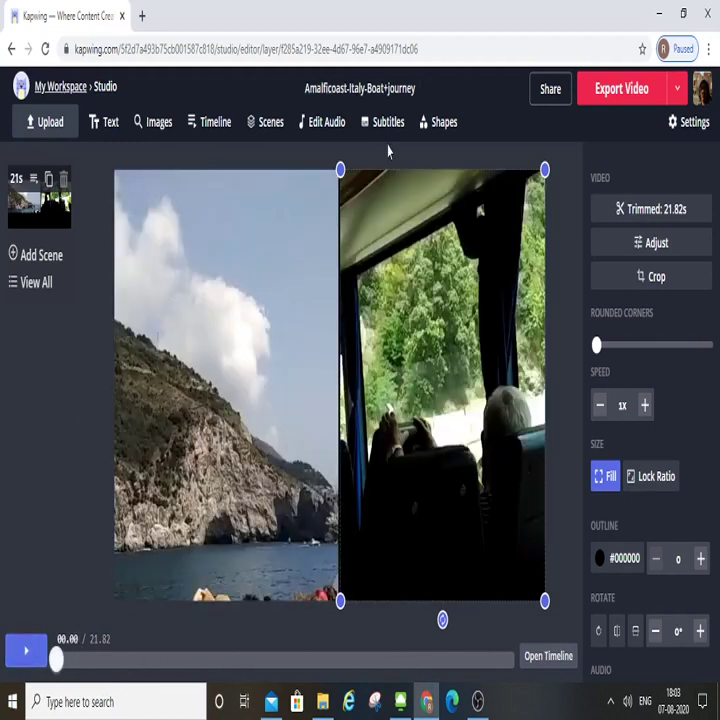
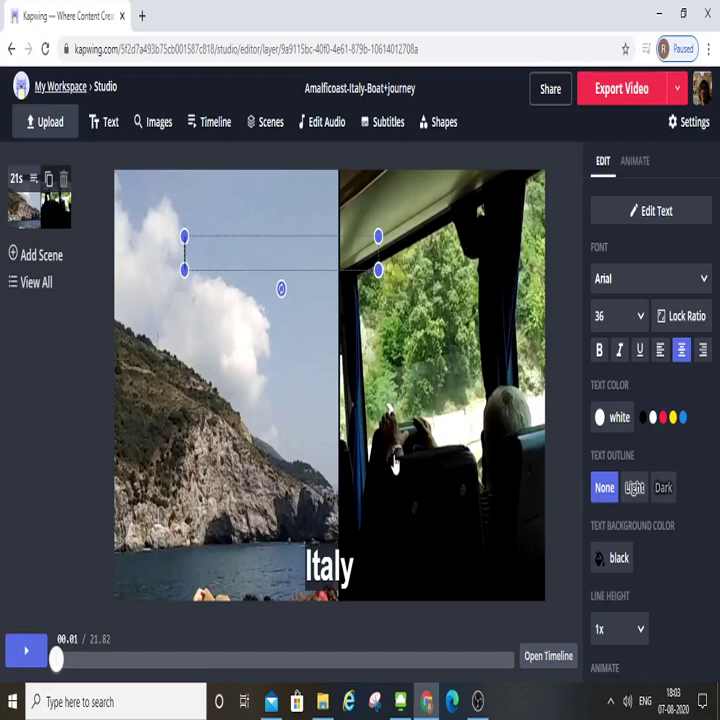
# Set the Trip title's text color to #000000 and its text outline to Dark
pyautogui.click(393, 466)
pyautogui.click(185, 247)
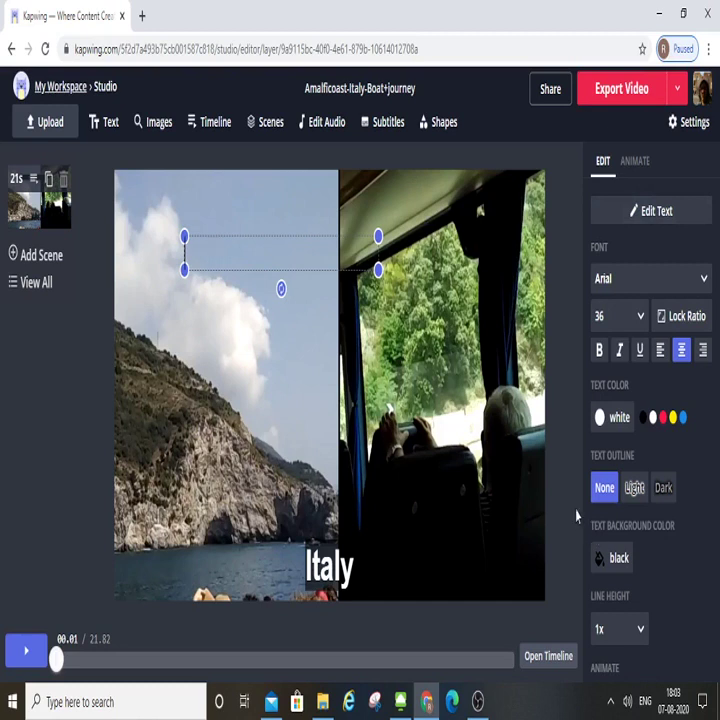
pyautogui.click(643, 418)
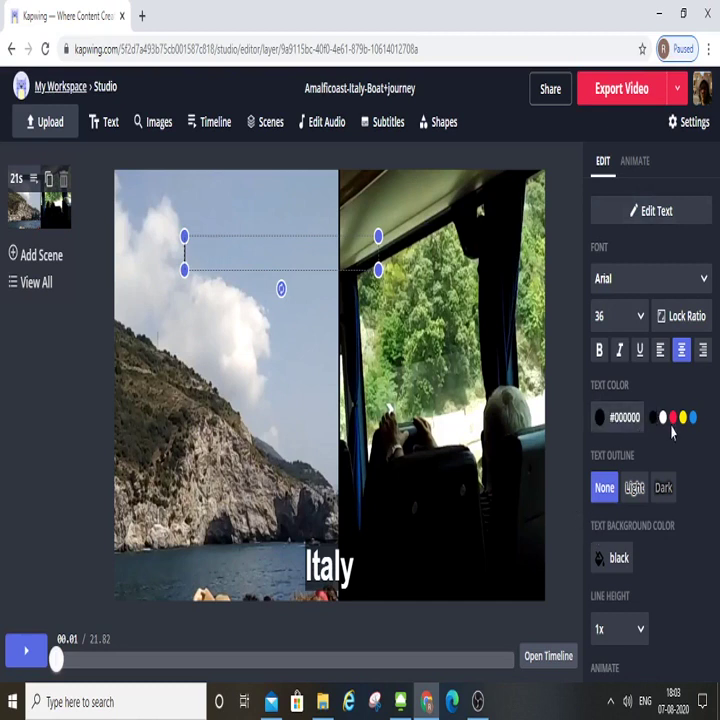
pyautogui.click(636, 489)
pyautogui.click(660, 489)
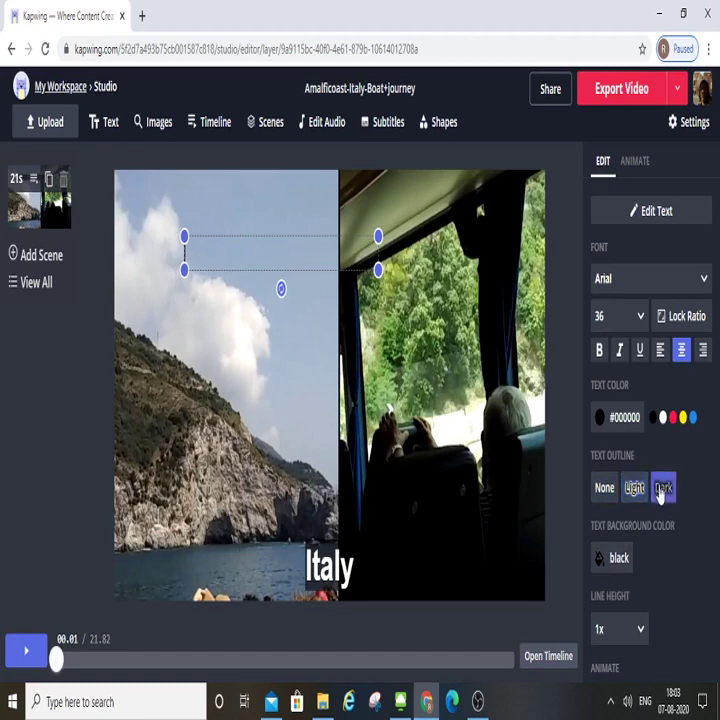
pyautogui.scroll(-3, 624, 556)
pyautogui.scroll(3, 623, 541)
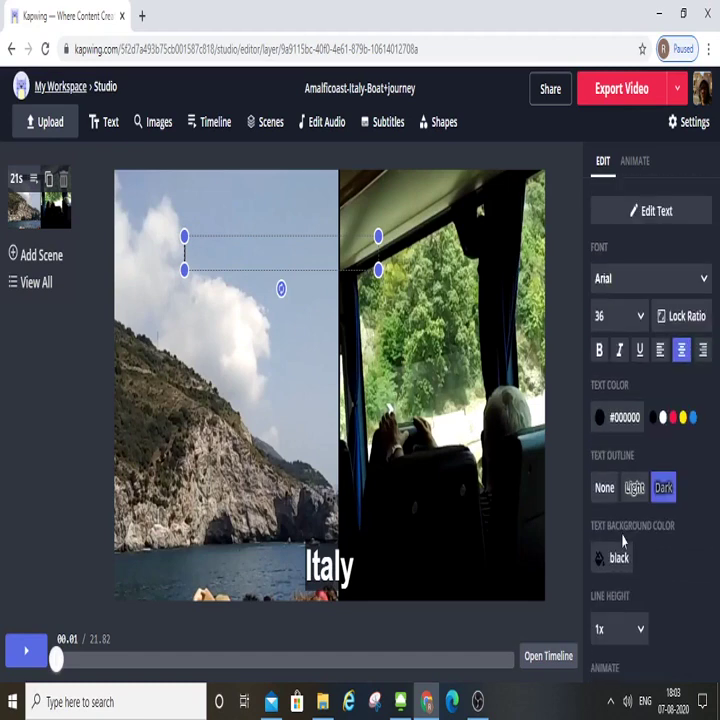
# Give the boat video a #000000 outline with a width of 10
pyautogui.click(170, 420)
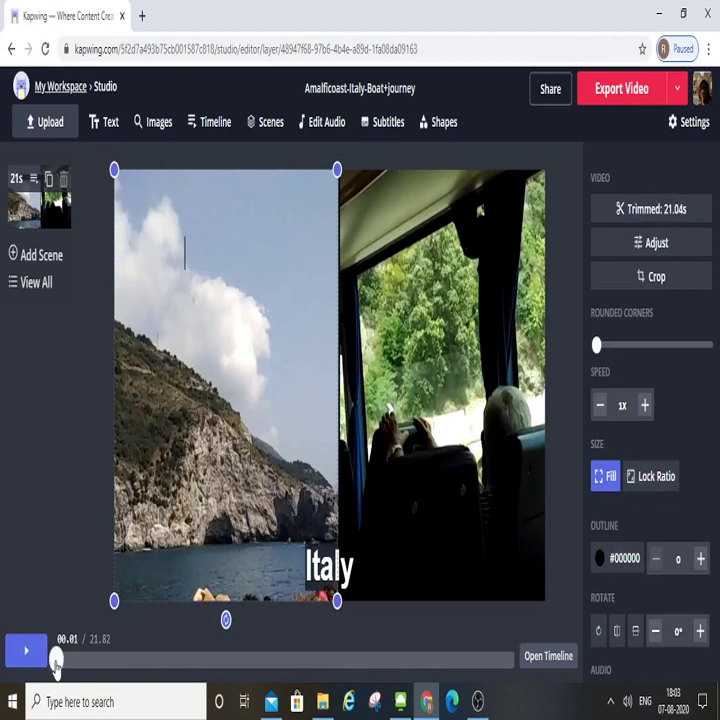
pyautogui.moveTo(60, 668); pyautogui.dragTo(93, 677)
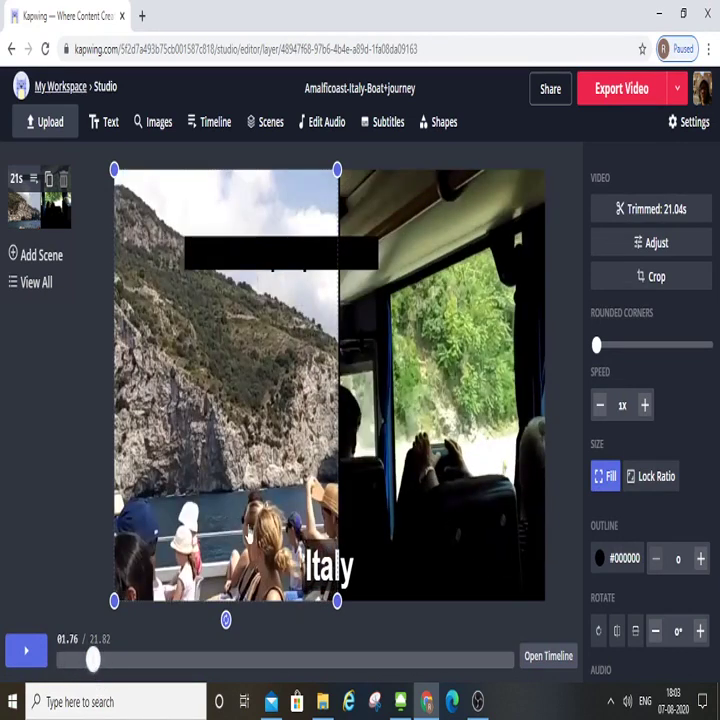
pyautogui.click(608, 558)
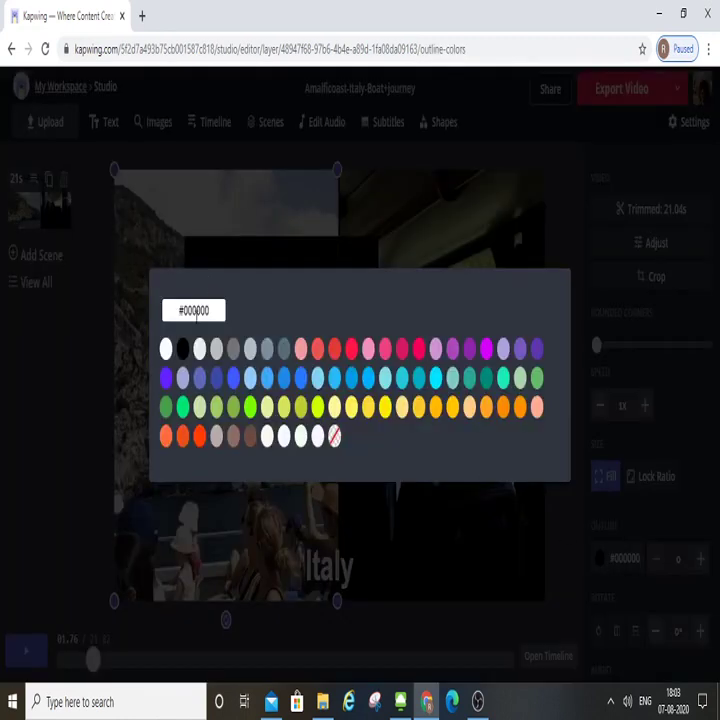
pyautogui.click(46, 531)
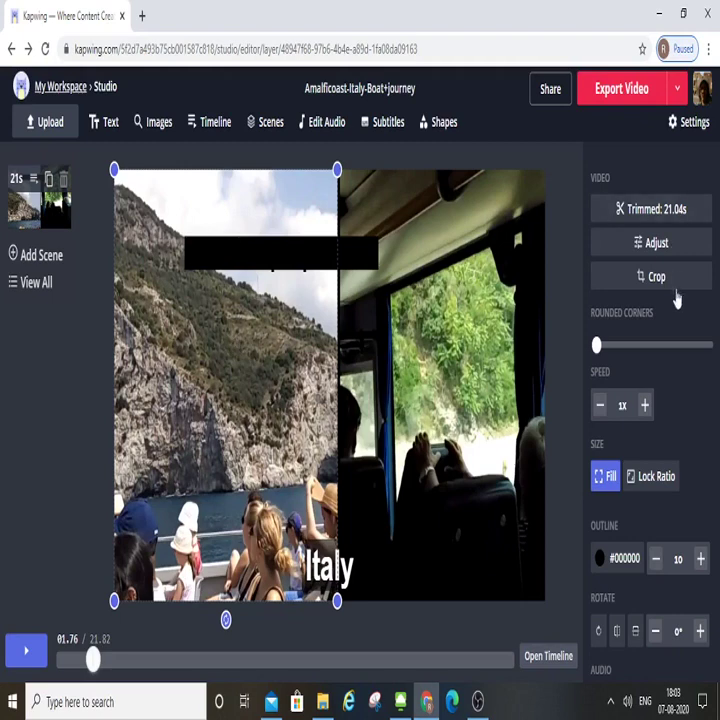
# Check the Trip title layer on the timeline near its end and its beginning, then return to the studio
pyautogui.click(274, 256)
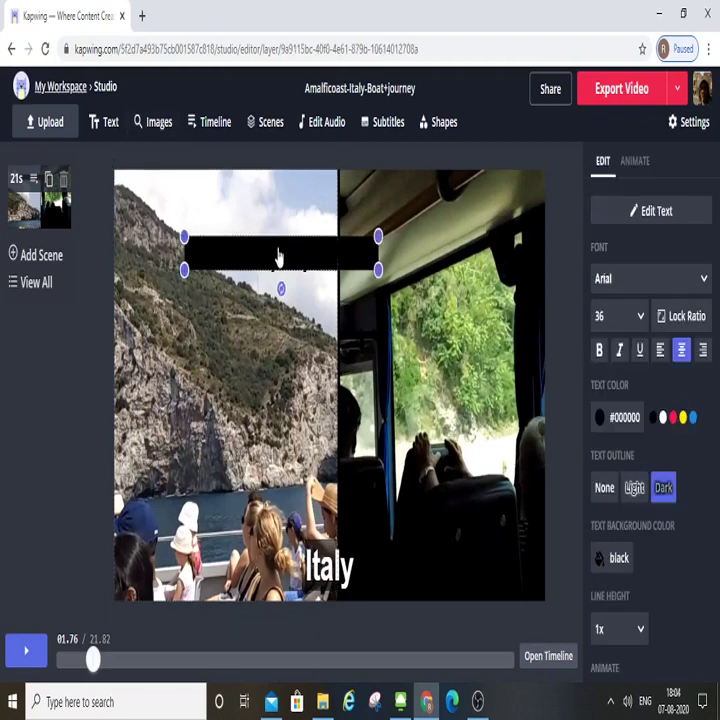
pyautogui.click(210, 122)
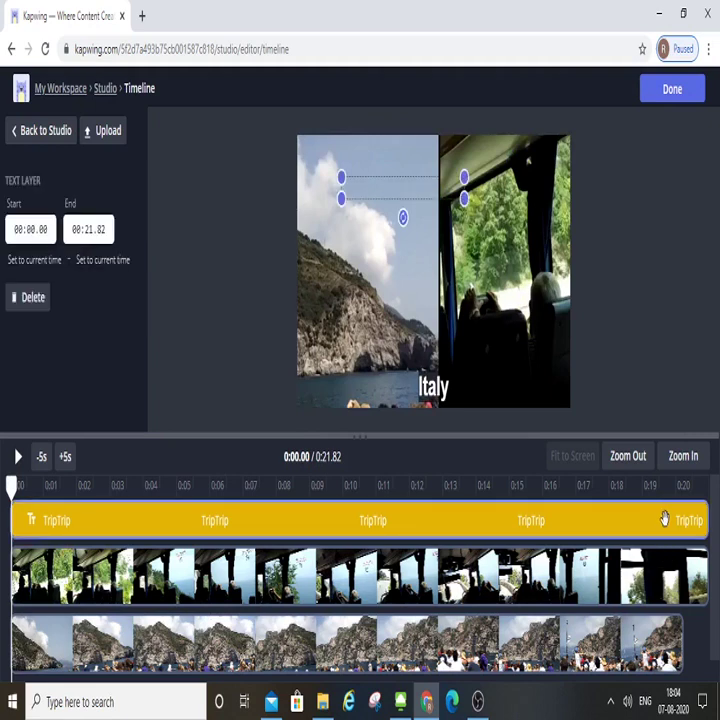
pyautogui.click(670, 518)
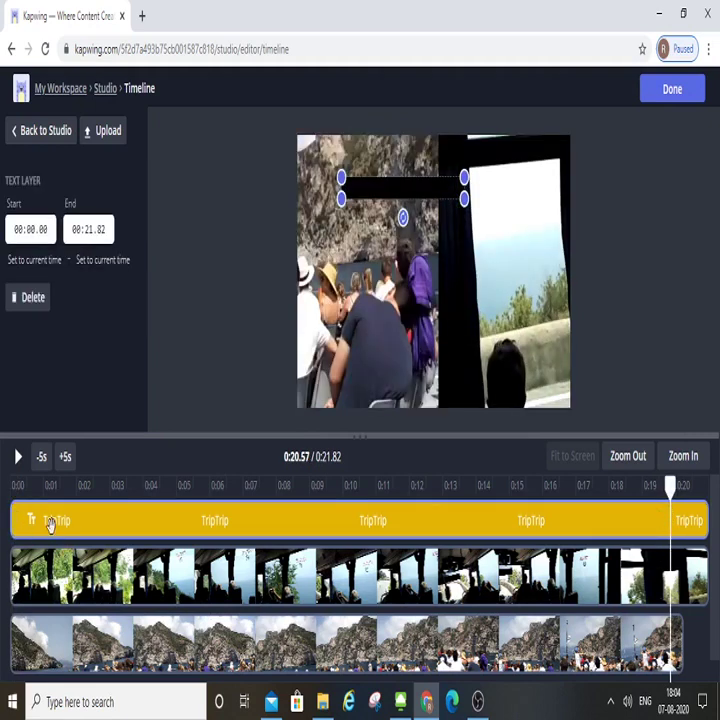
pyautogui.click(50, 522)
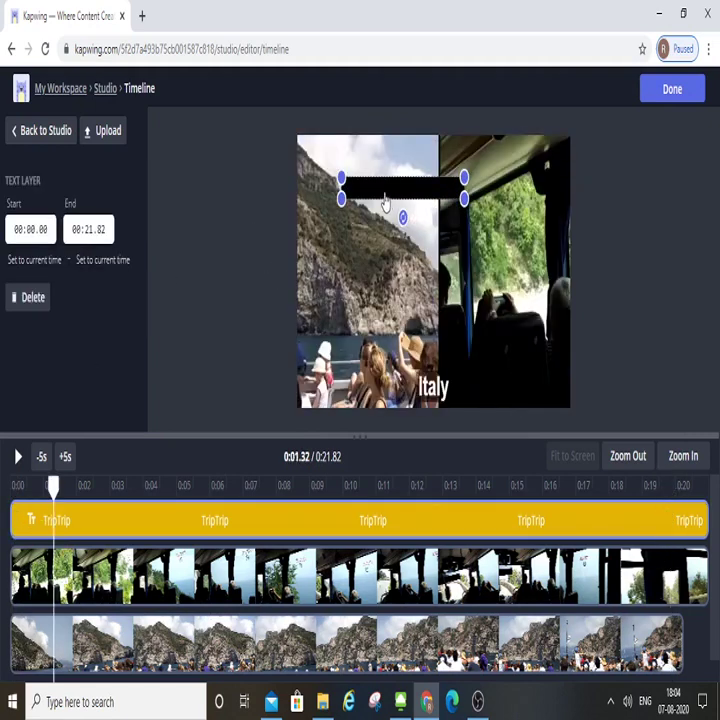
pyautogui.click(38, 131)
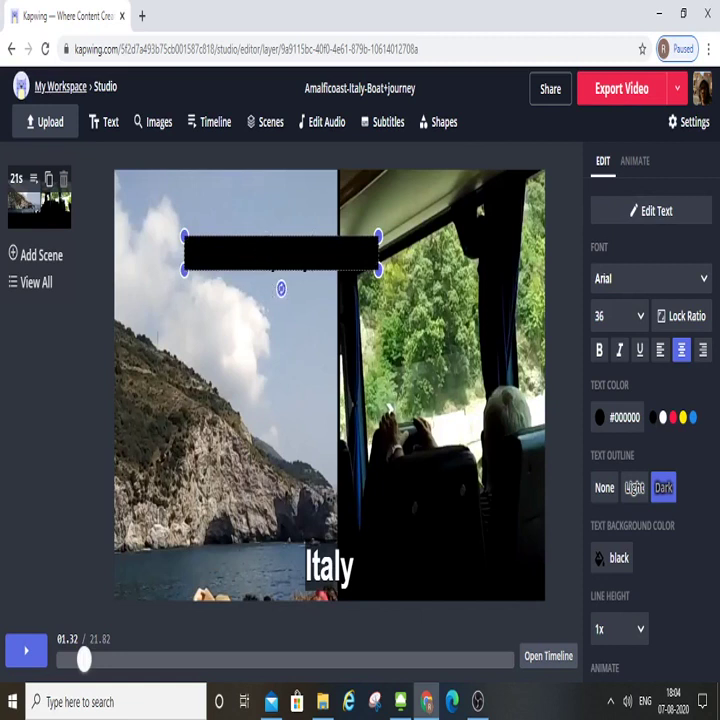
# Delete the blacked-out Trip title from the canvas
pyautogui.click(269, 284)
pyautogui.click(276, 264)
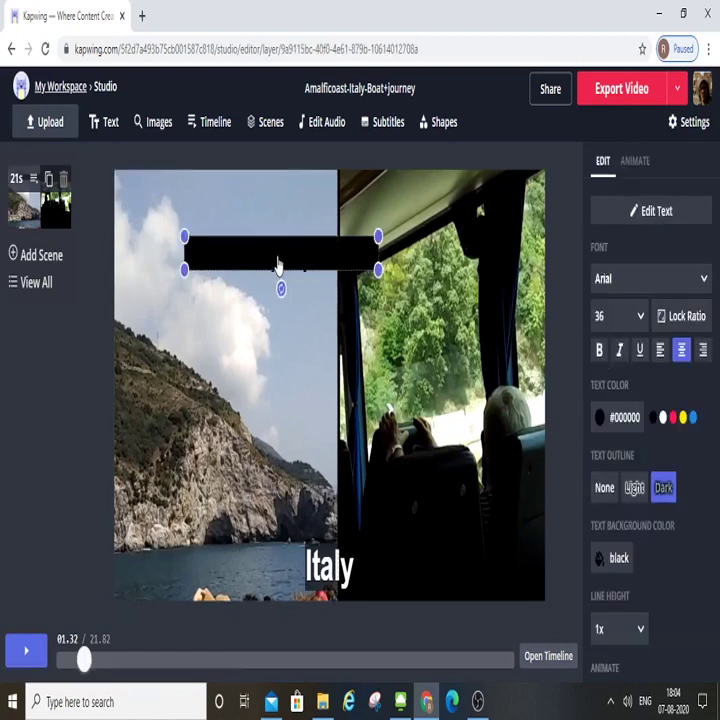
pyautogui.click(330, 241)
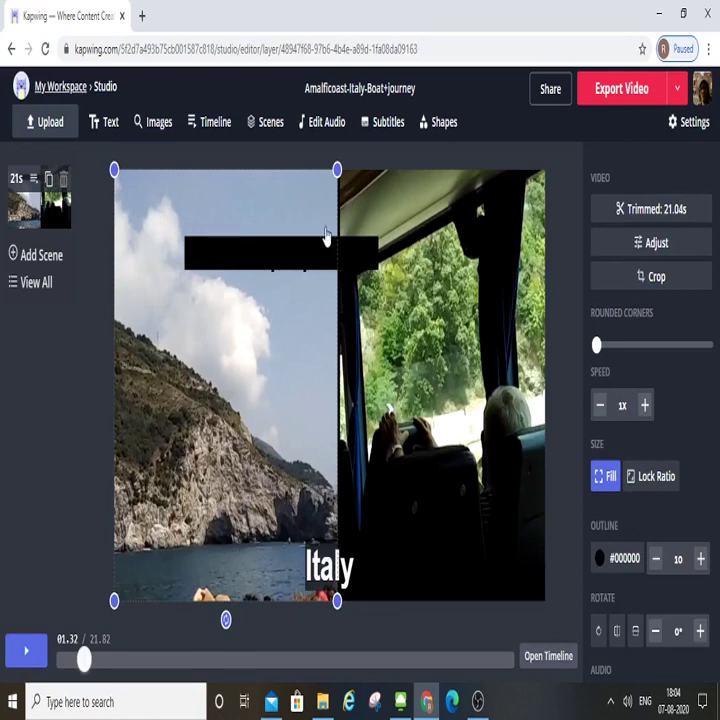
pyautogui.click(298, 257)
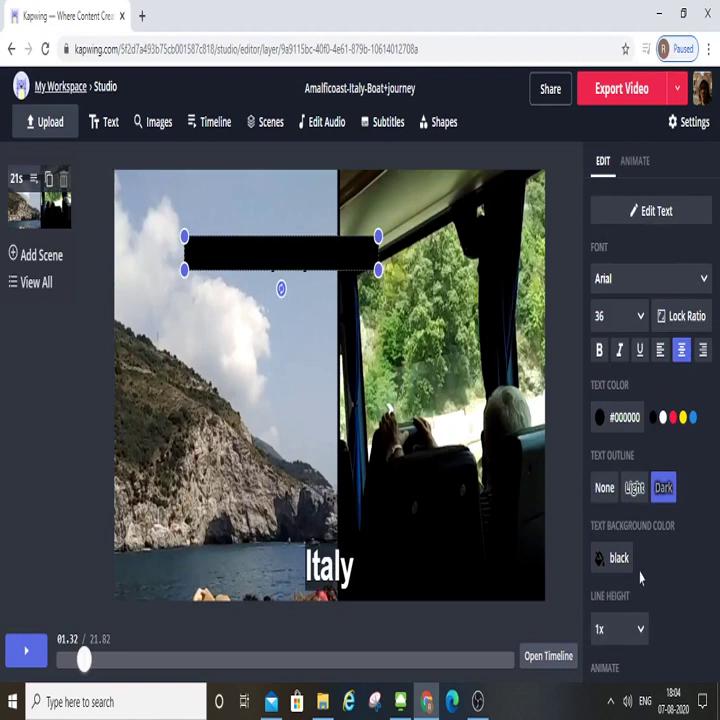
pyautogui.scroll(-3, 640, 575)
pyautogui.click(666, 600)
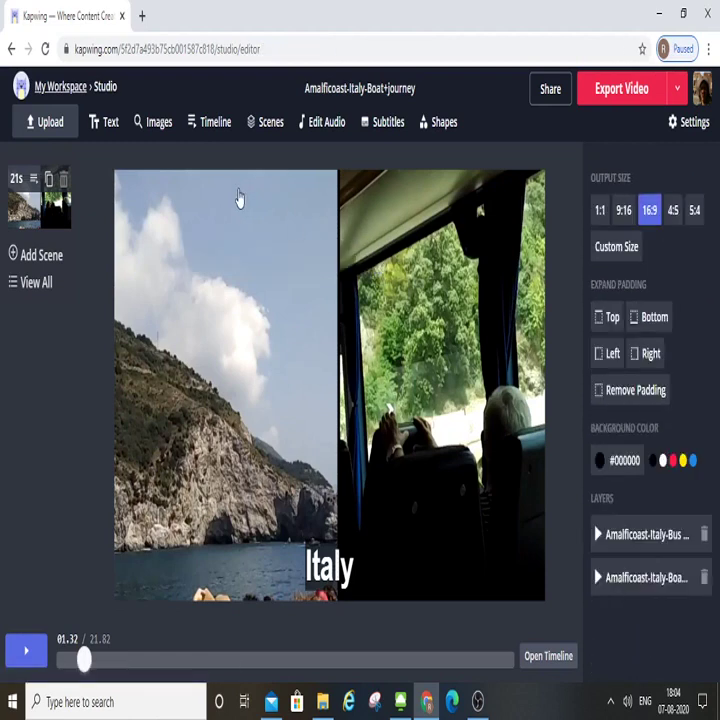
# Add a new text title reading "Trip" over the two videos
pyautogui.click(104, 126)
pyautogui.hotkey('ctrl', 'a')
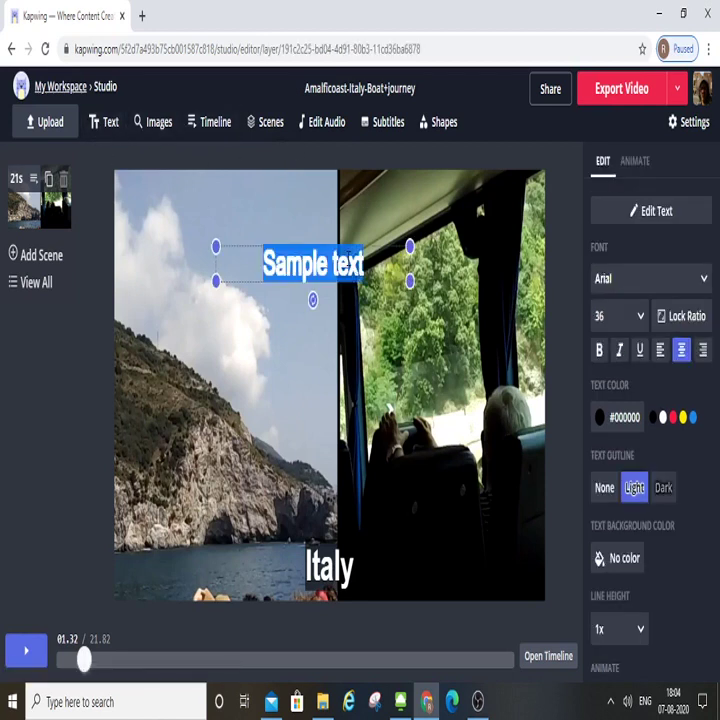
pyautogui.write('lata')
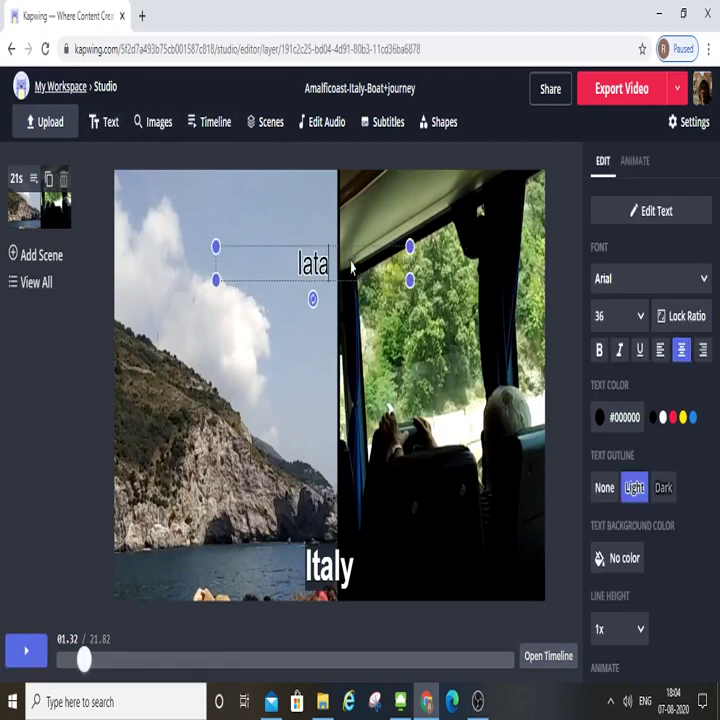
pyautogui.press('BackSpace')
pyautogui.press('BackSpace')
pyautogui.press('BackSpace')
pyautogui.press('BackSpace')
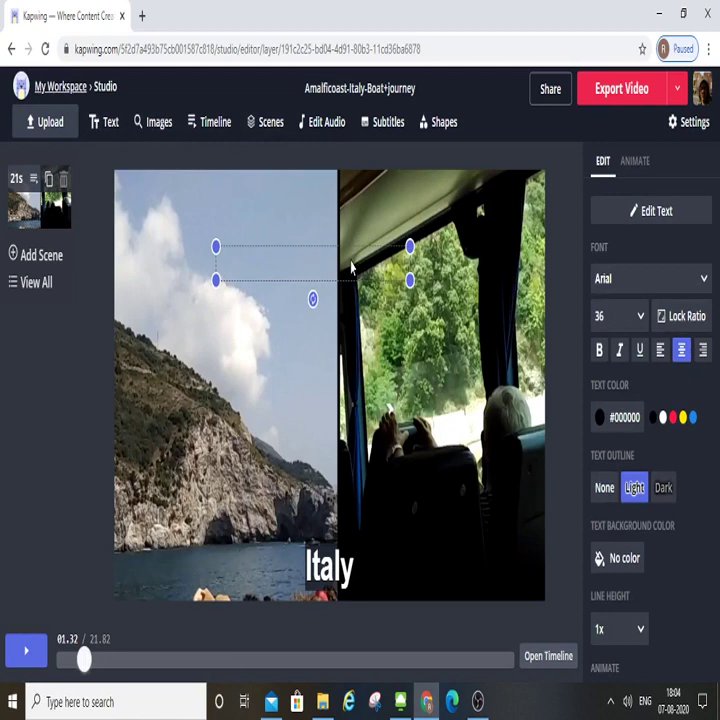
pyautogui.write('Trip')
pyautogui.click(258, 408)
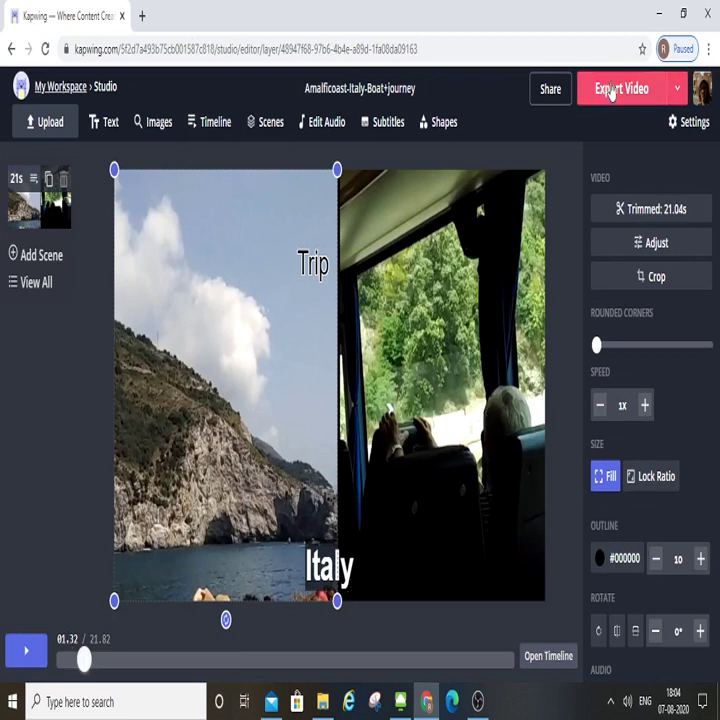
pyautogui.click(444, 122)
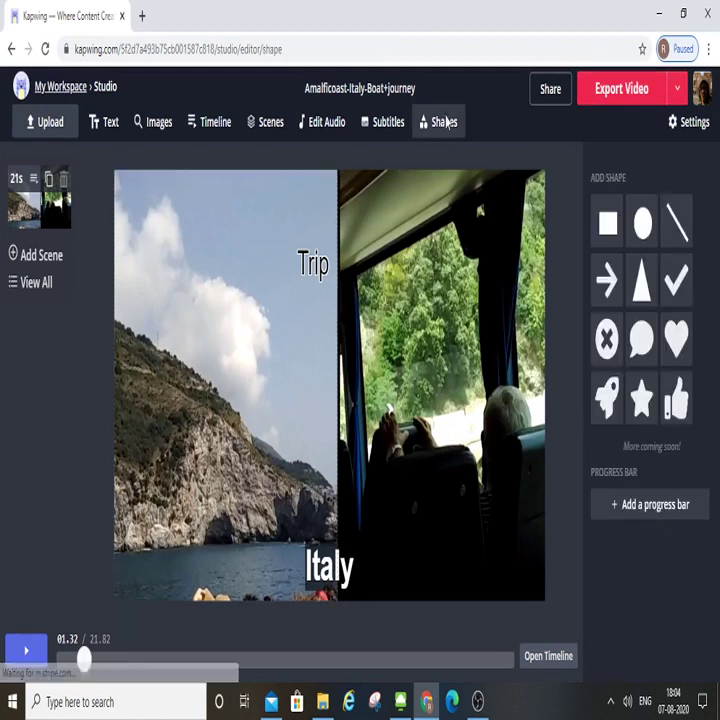
pyautogui.click(608, 226)
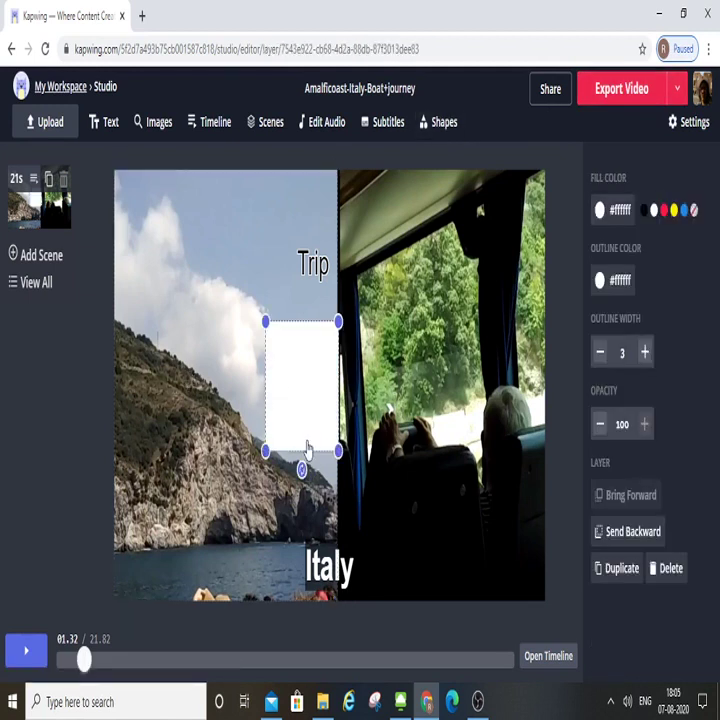
pyautogui.click(668, 567)
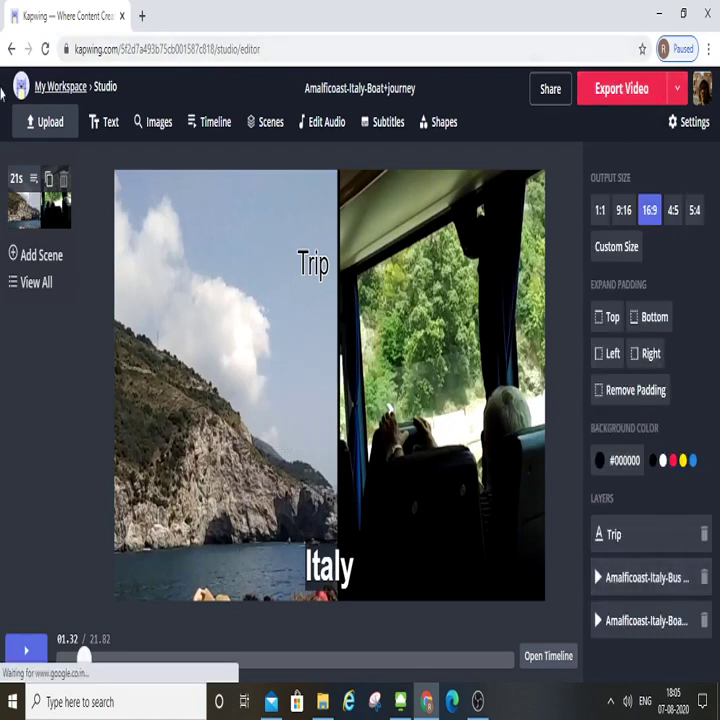
# Export the finished project and look over the processed video on its result page
pyautogui.click(611, 90)
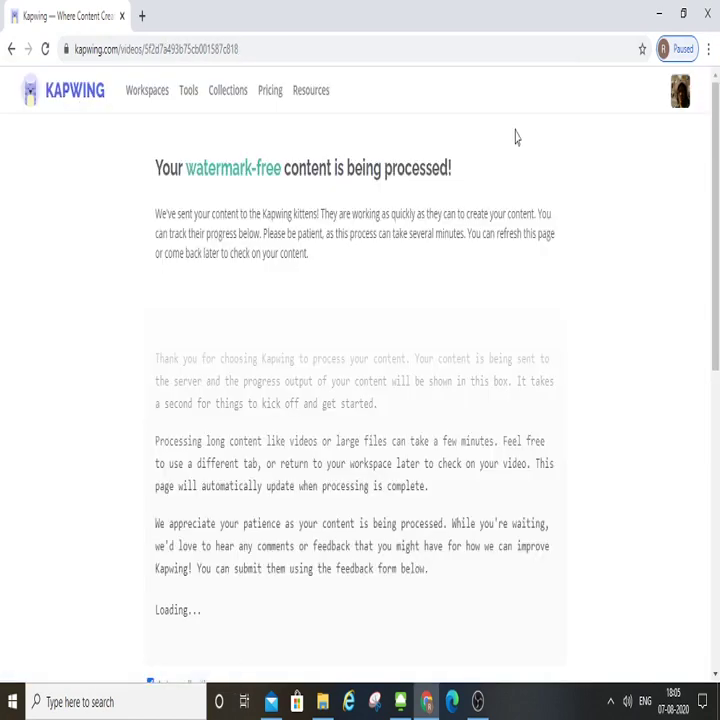
pyautogui.scroll(-2, 326, 246)
pyautogui.scroll(2, 326, 246)
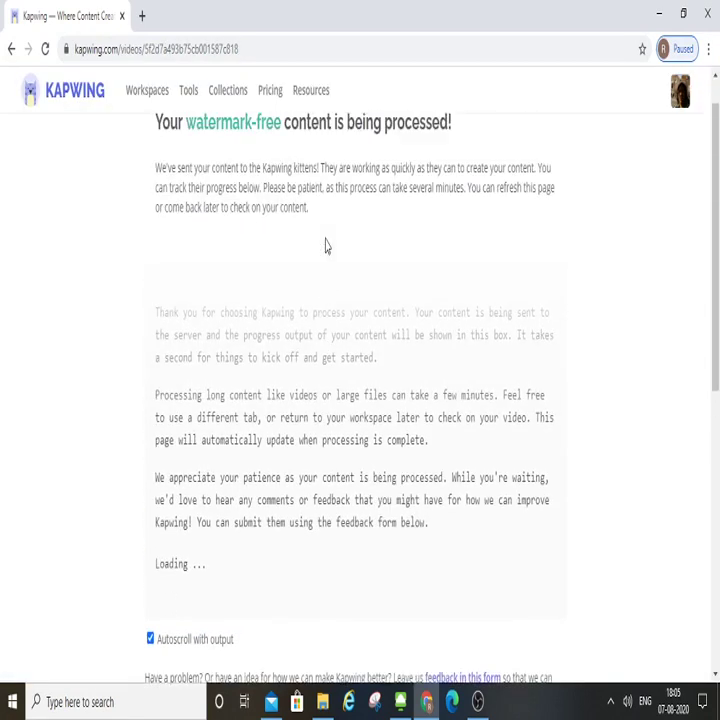
pyautogui.scroll(-2, 312, 390)
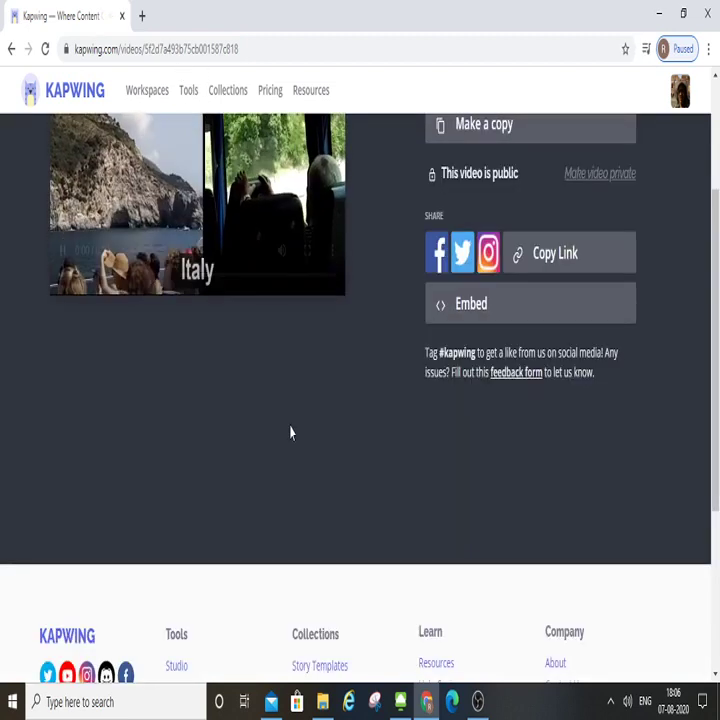
pyautogui.scroll(2, 290, 432)
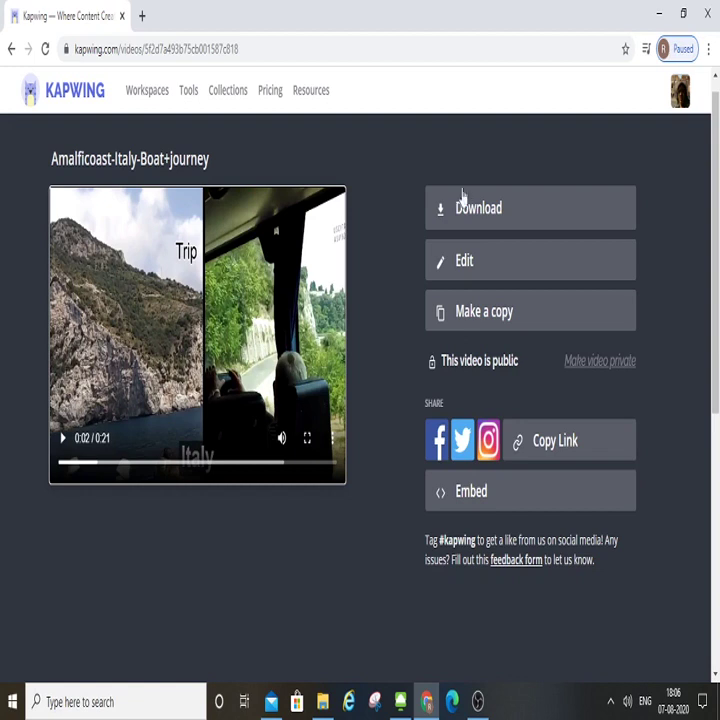
# Download the exported video and open the downloaded file
pyautogui.click(474, 221)
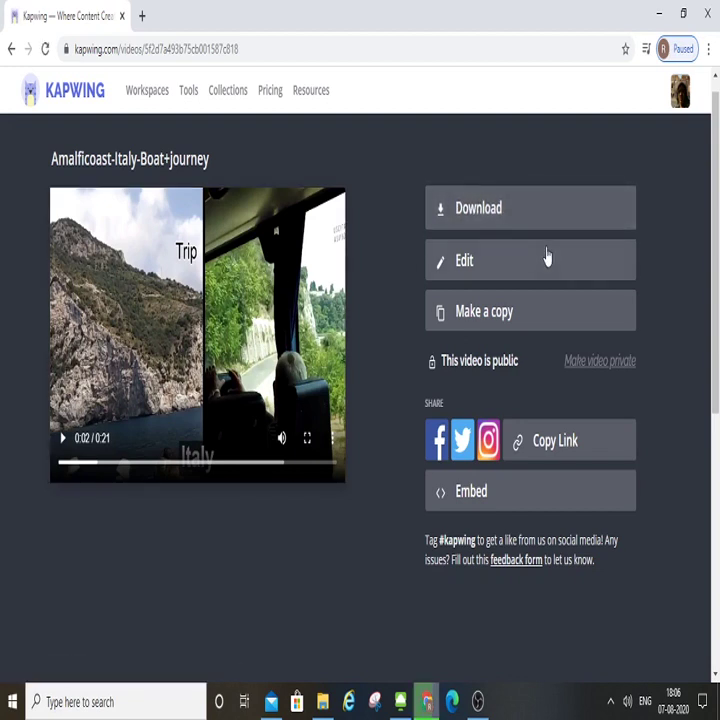
pyautogui.click(14, 659)
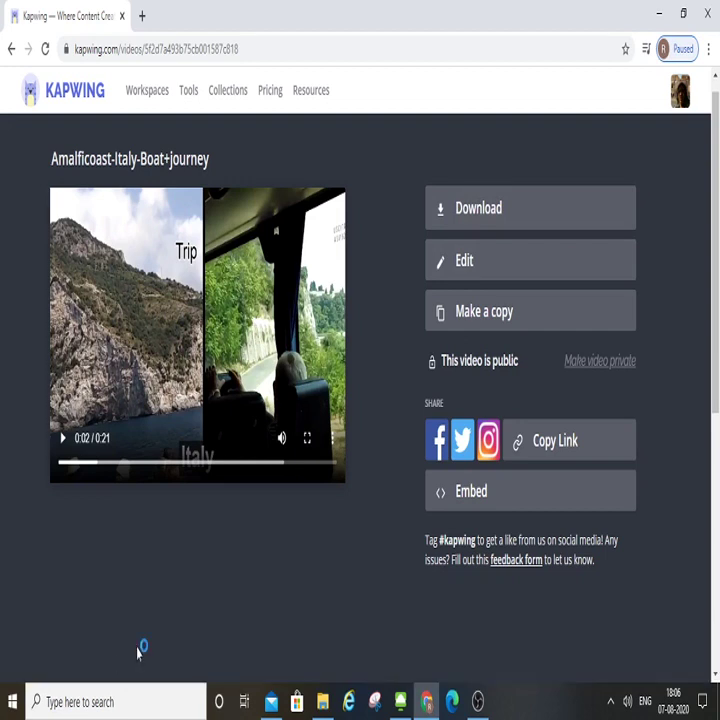